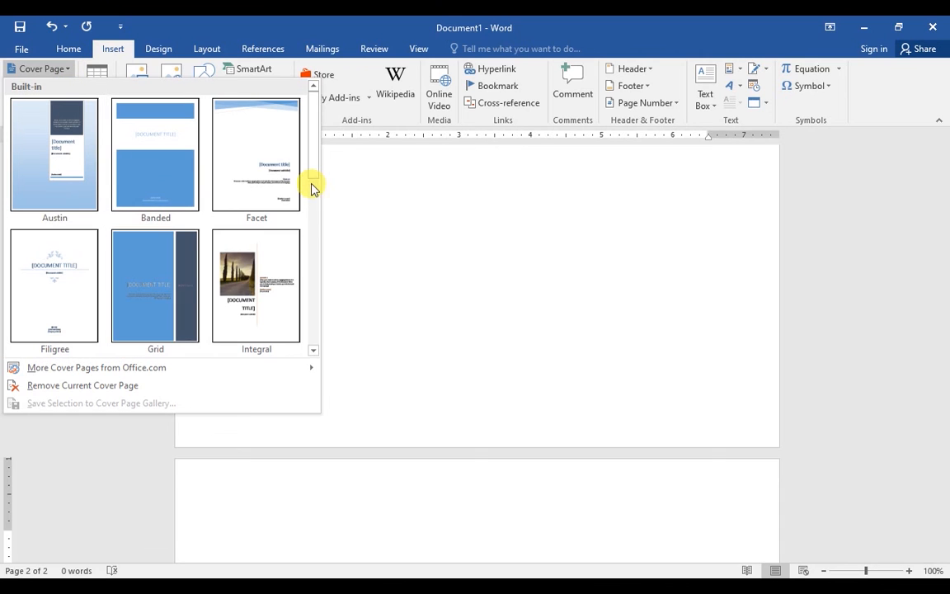
# Apply the ViewMaster cover page, titled 'Skilly institute', with the author's name filled in
pyautogui.moveTo(315, 139); pyautogui.dragTo(316, 261)
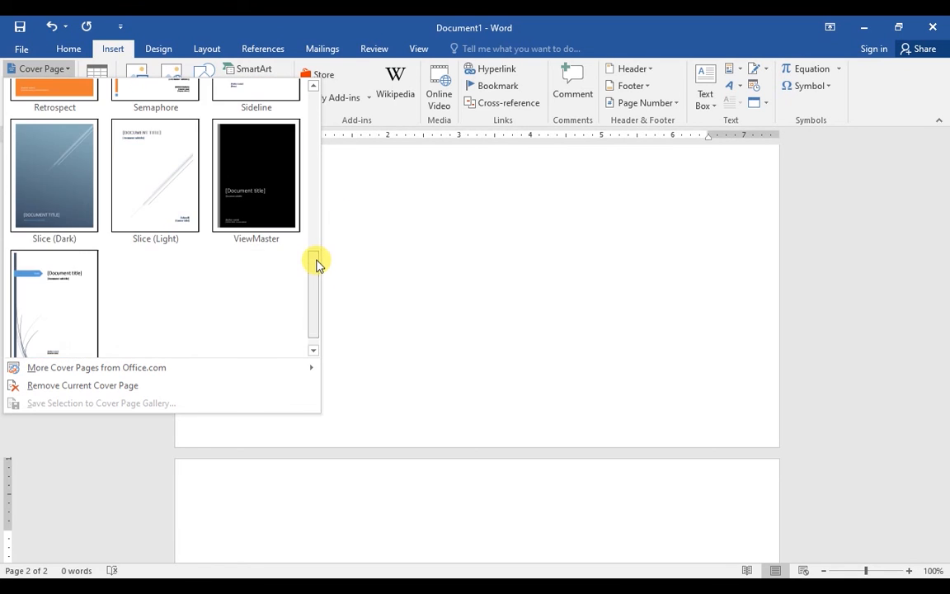
pyautogui.click(253, 154)
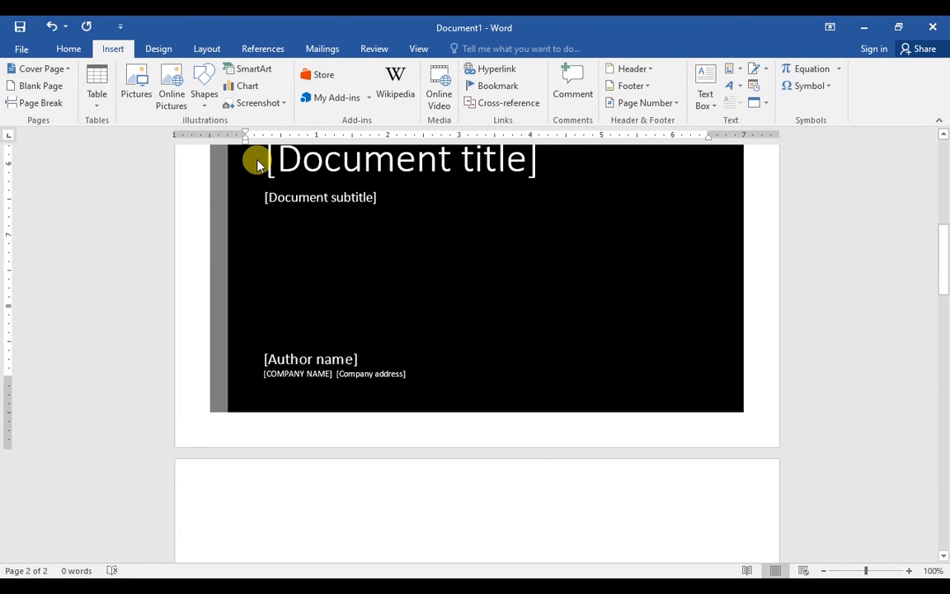
pyautogui.moveTo(943, 196); pyautogui.dragTo(942, 246)
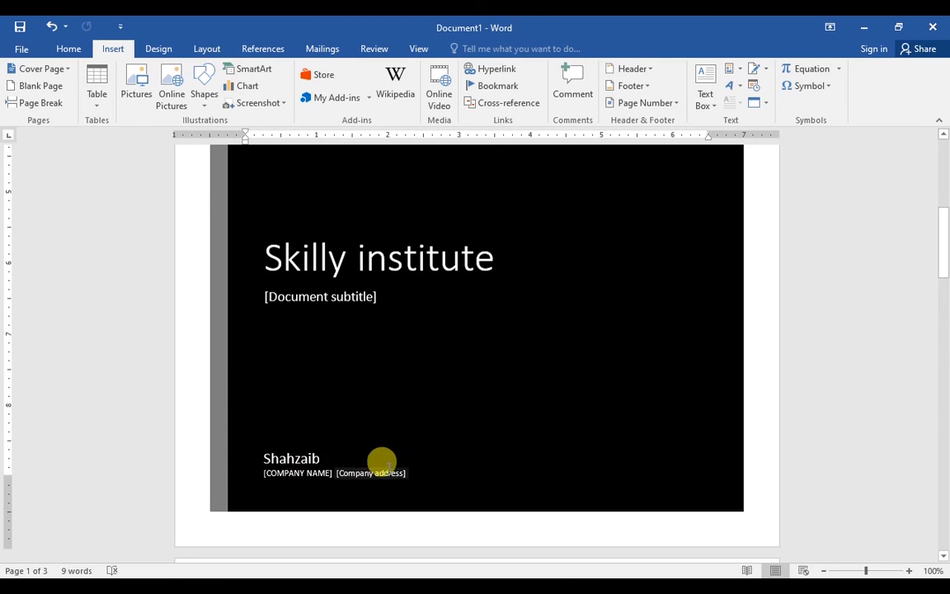
pyautogui.moveTo(945, 240); pyautogui.dragTo(945, 183)
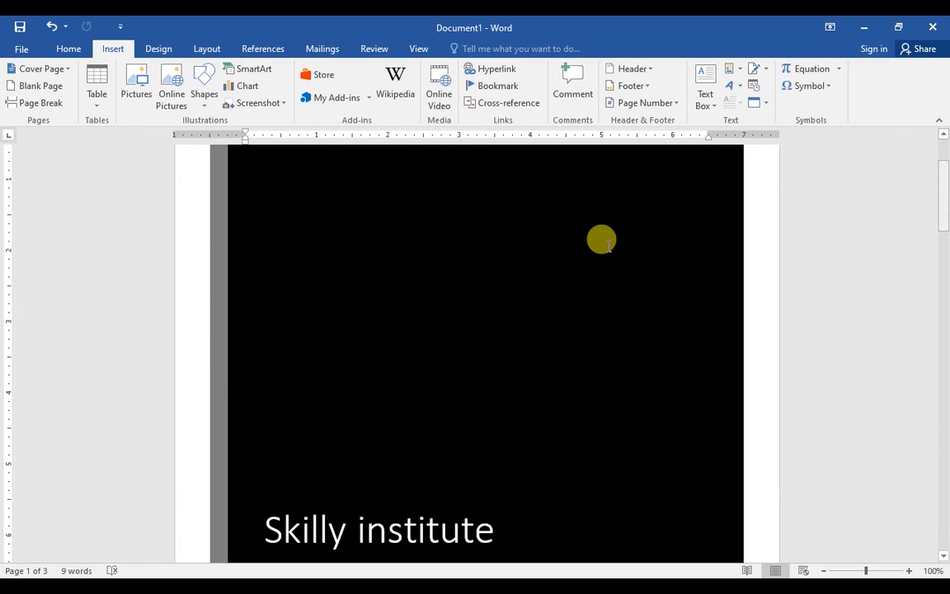
# Remove the dark ViewMaster cover page from the document
pyautogui.click(69, 70)
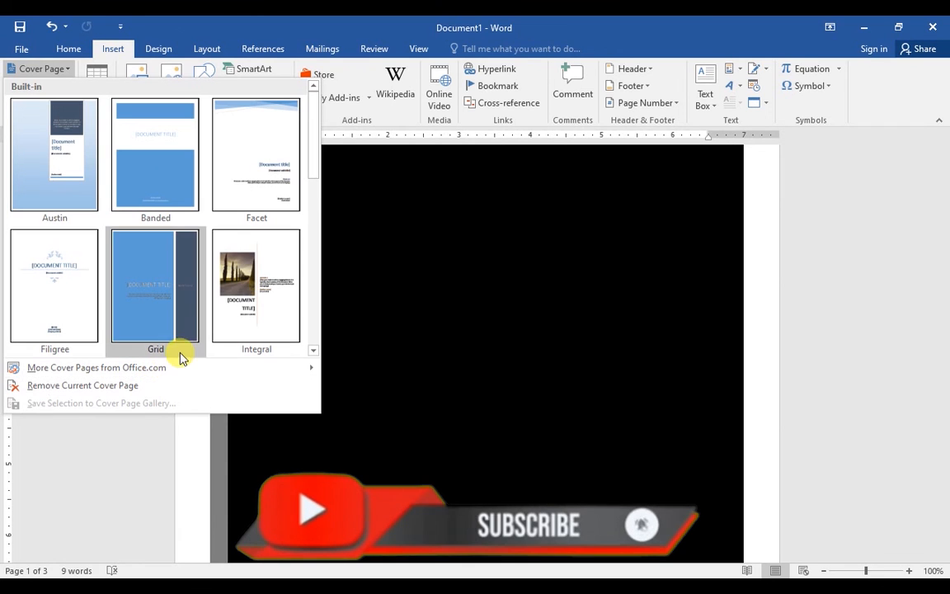
pyautogui.moveTo(196, 367)
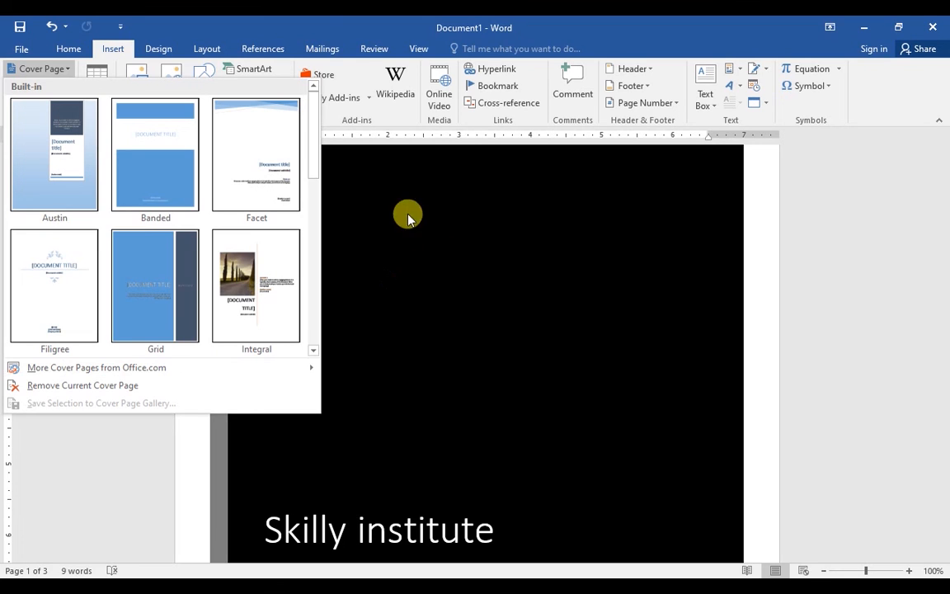
pyautogui.click(68, 387)
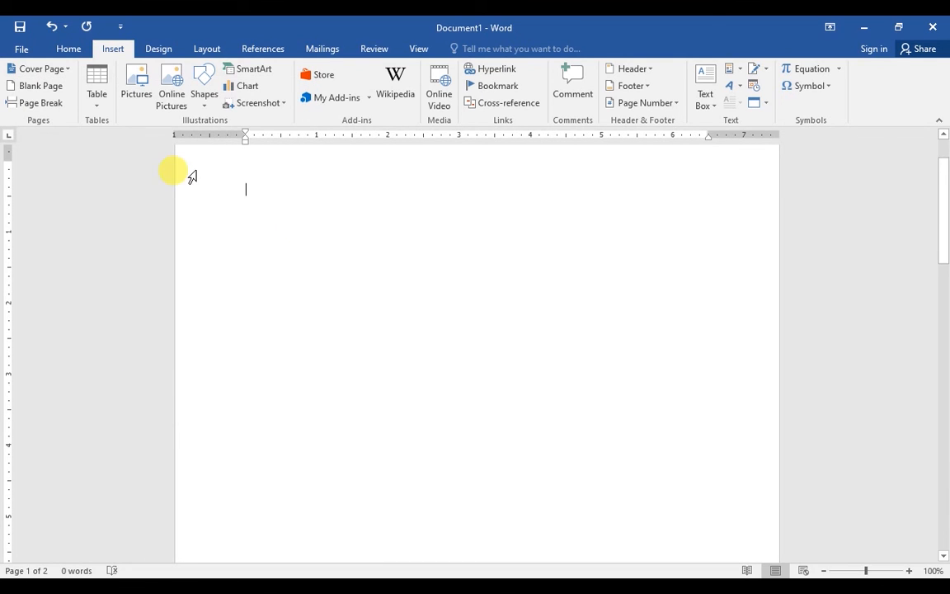
# Insert a new blank page into the document
pyautogui.click(69, 71)
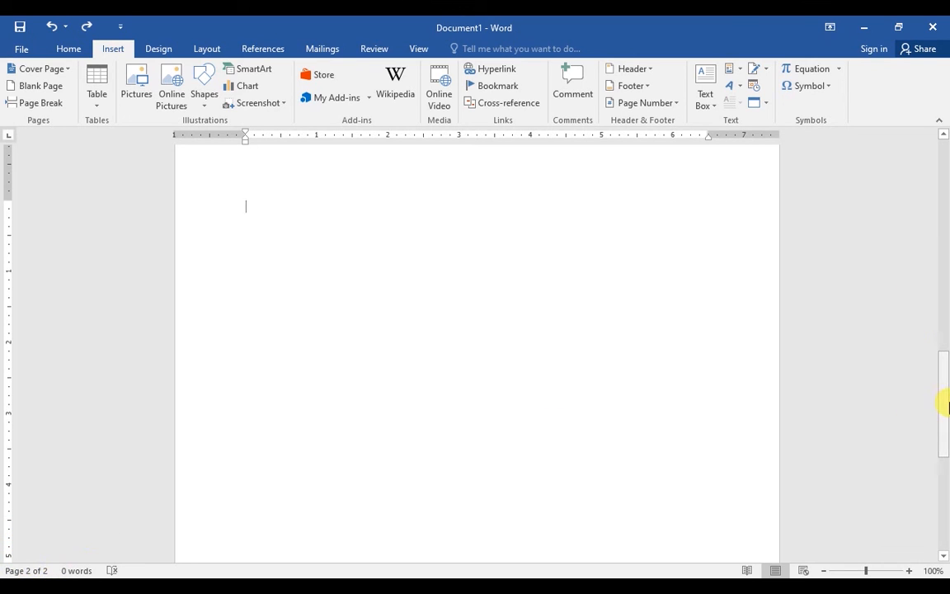
pyautogui.moveTo(943, 403); pyautogui.dragTo(944, 570)
pyautogui.moveTo(943, 437); pyautogui.dragTo(942, 124)
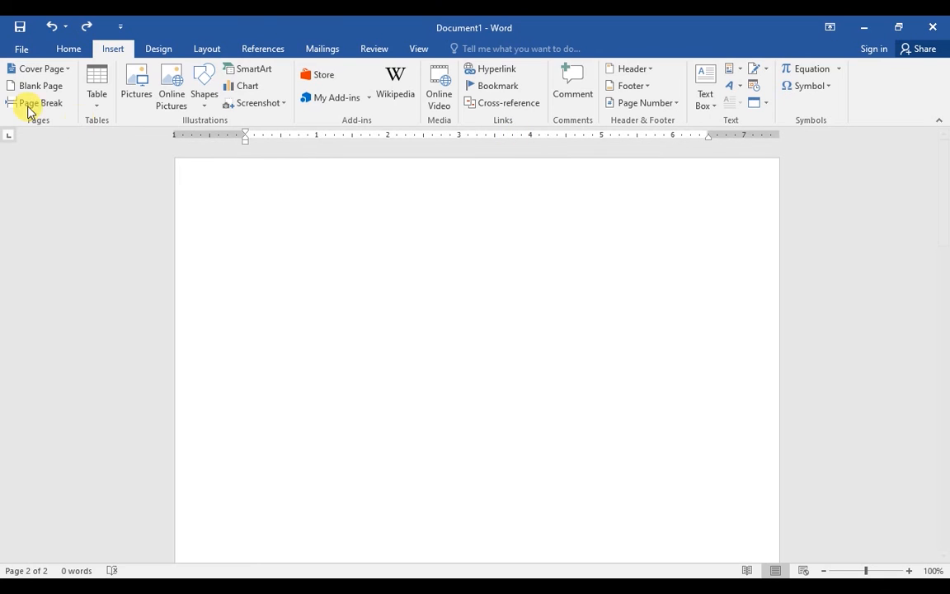
pyautogui.click(29, 86)
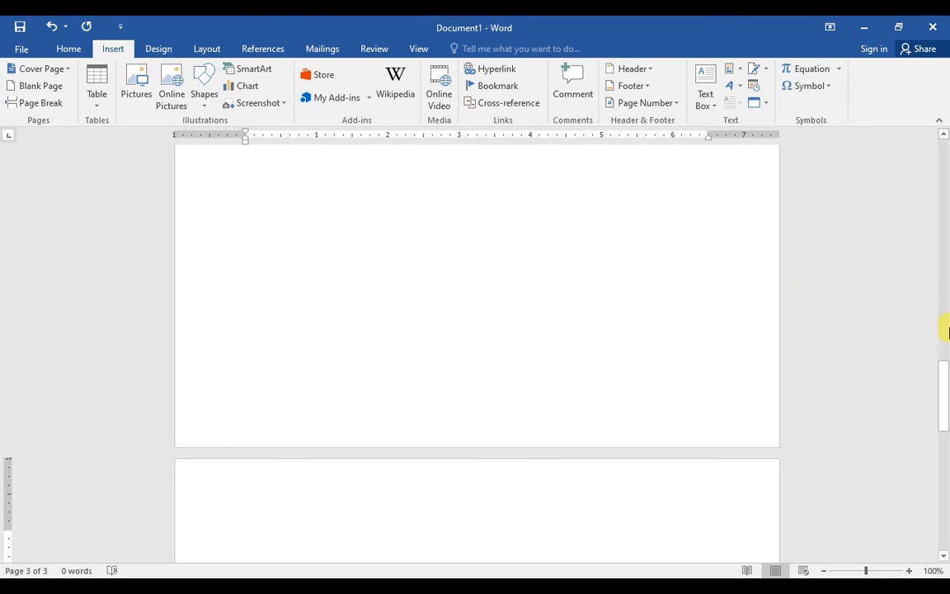
pyautogui.moveTo(945, 399); pyautogui.dragTo(940, 136)
# Remove the extra blank page and generate five sample paragraphs with =rand()
pyautogui.click(480, 229)
pyautogui.press('BackSpace')
pyautogui.write('=rand()')
pyautogui.press('Return')
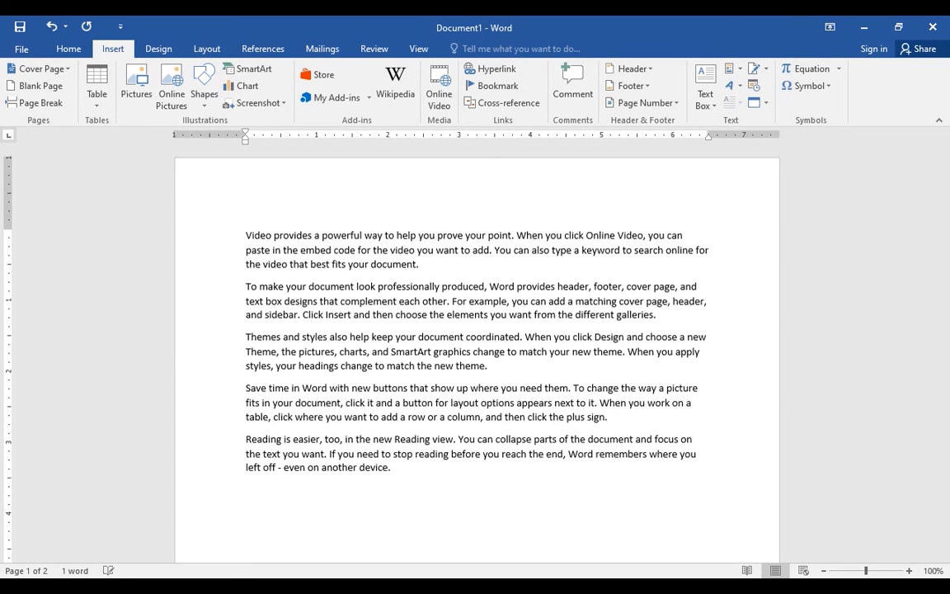
pyautogui.moveTo(946, 174); pyautogui.dragTo(946, 223)
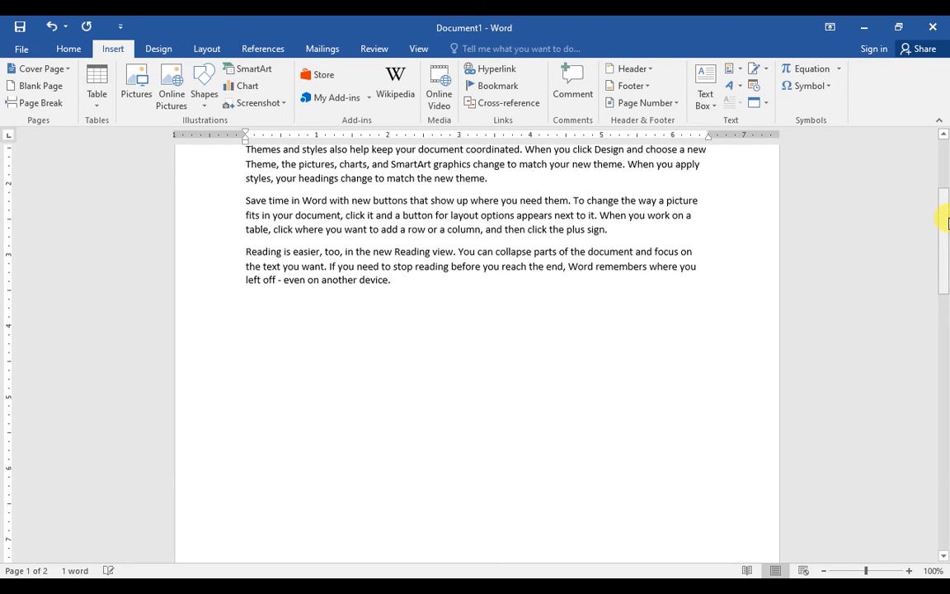
pyautogui.moveTo(946, 226)
pyautogui.mouseDown()
pyautogui.moveTo(945, 169)
pyautogui.moveTo(946, 232)
pyautogui.moveTo(945, 212)
pyautogui.mouseUp()
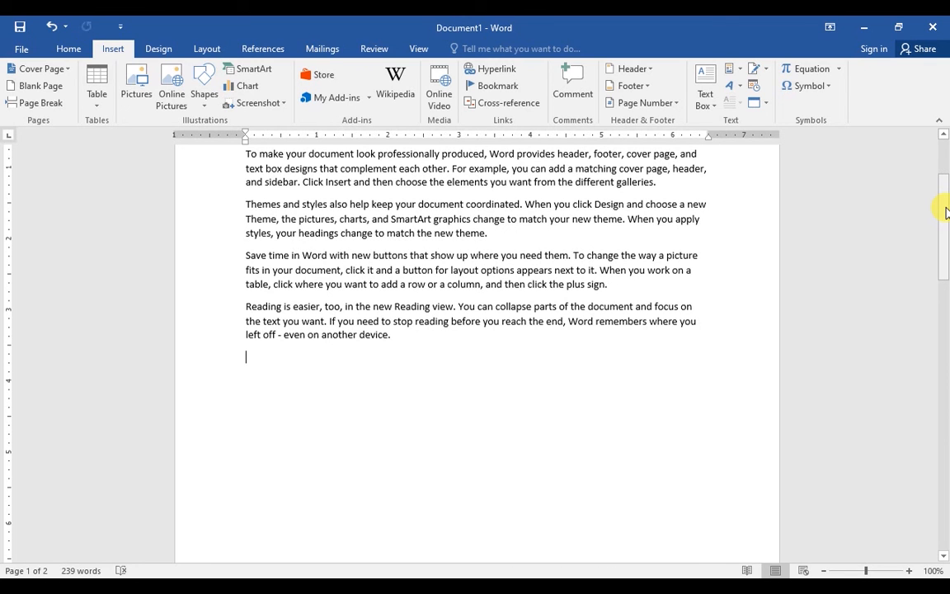
pyautogui.moveTo(945, 212); pyautogui.dragTo(946, 175)
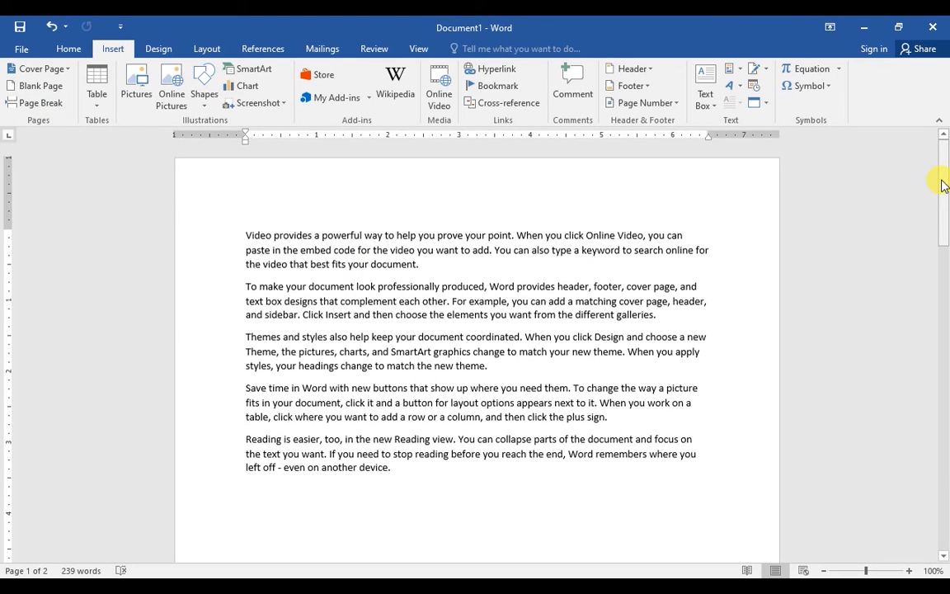
pyautogui.moveTo(944, 185)
pyautogui.mouseDown()
pyautogui.moveTo(935, 250)
pyautogui.moveTo(939, 165)
pyautogui.mouseUp()
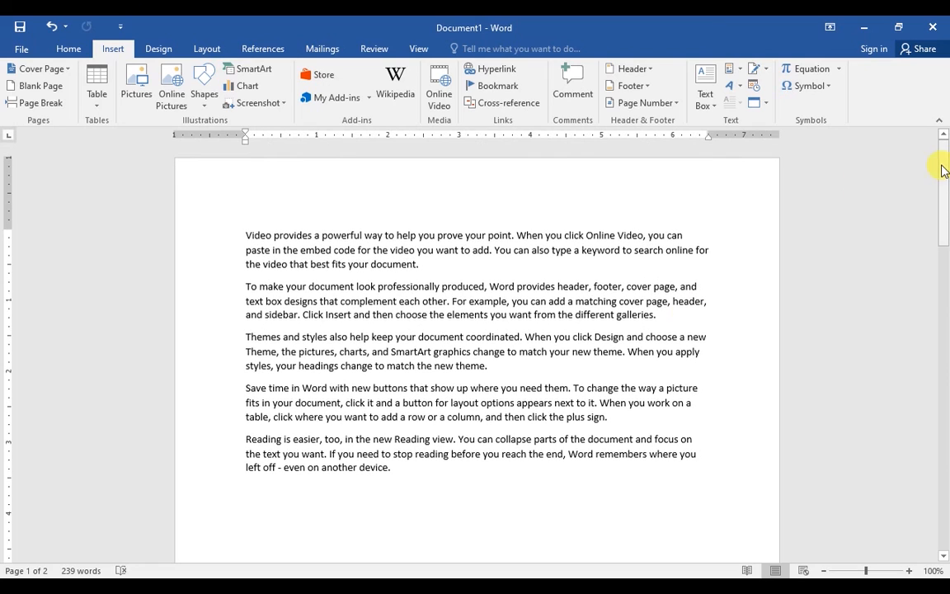
# Place the insertion point on the empty line after the sample text
pyautogui.click(350, 388)
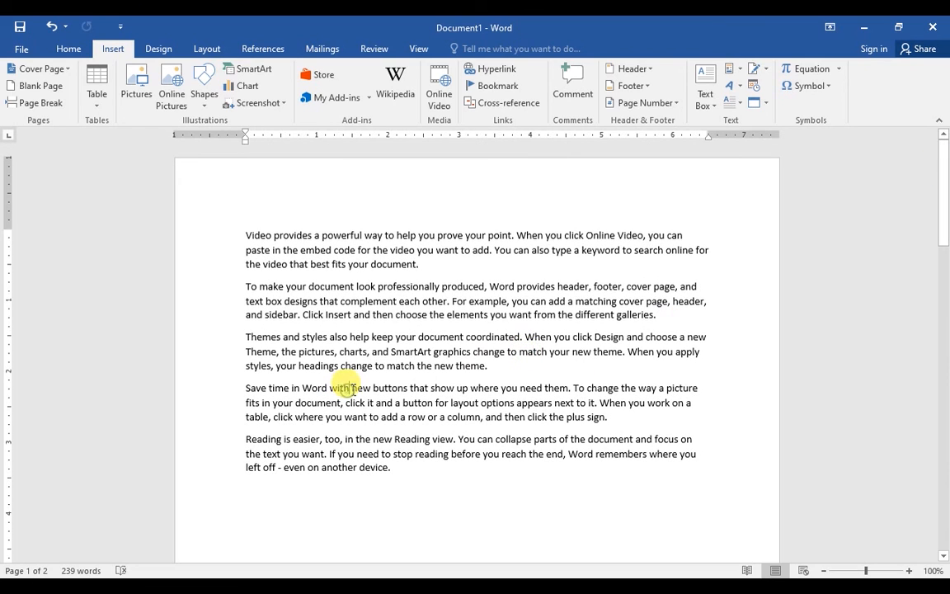
pyautogui.moveTo(946, 165); pyautogui.dragTo(946, 192)
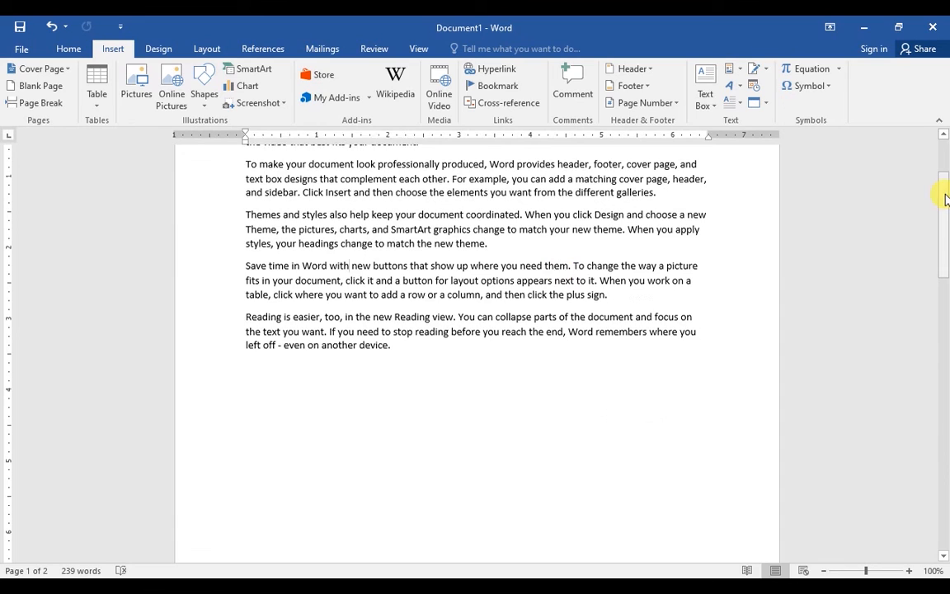
pyautogui.click(401, 359)
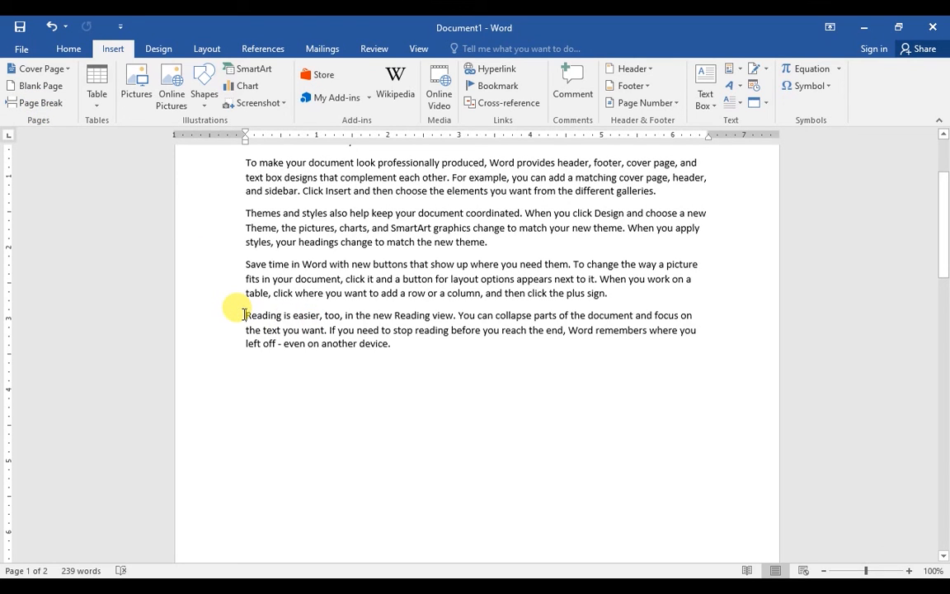
# Insert a page break before the Reading paragraph and another after the last paragraph
pyautogui.click(244, 315)
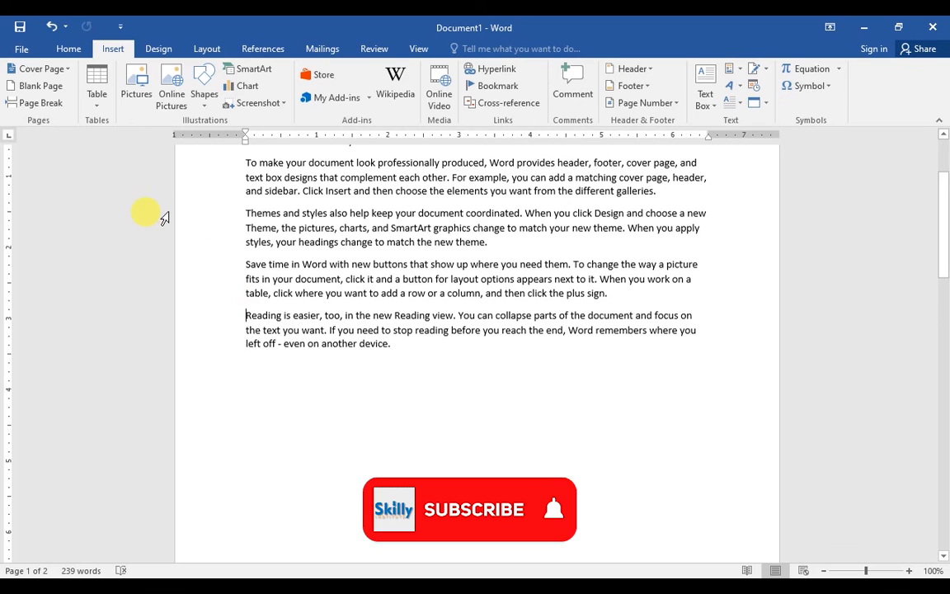
pyautogui.click(37, 102)
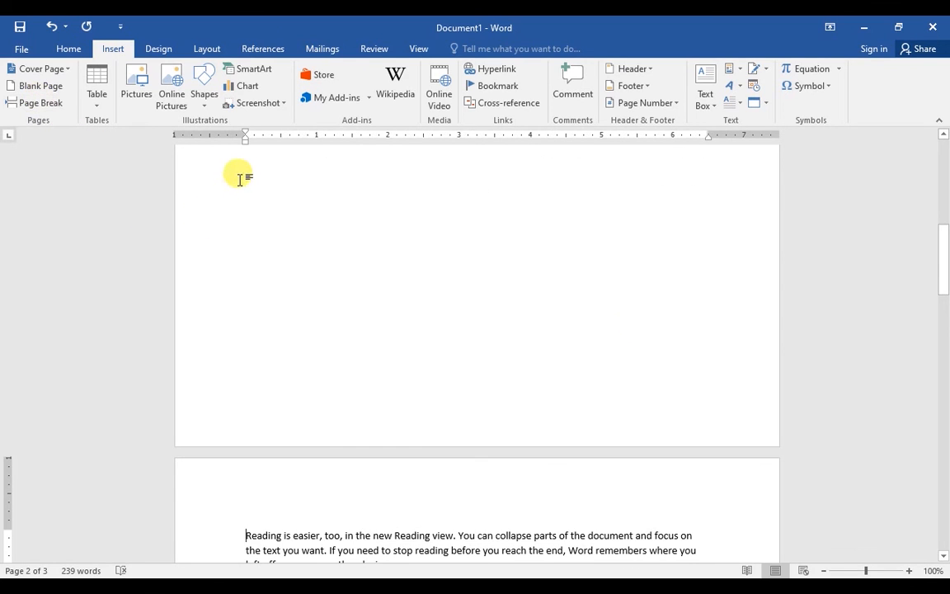
pyautogui.moveTo(945, 256); pyautogui.dragTo(945, 299)
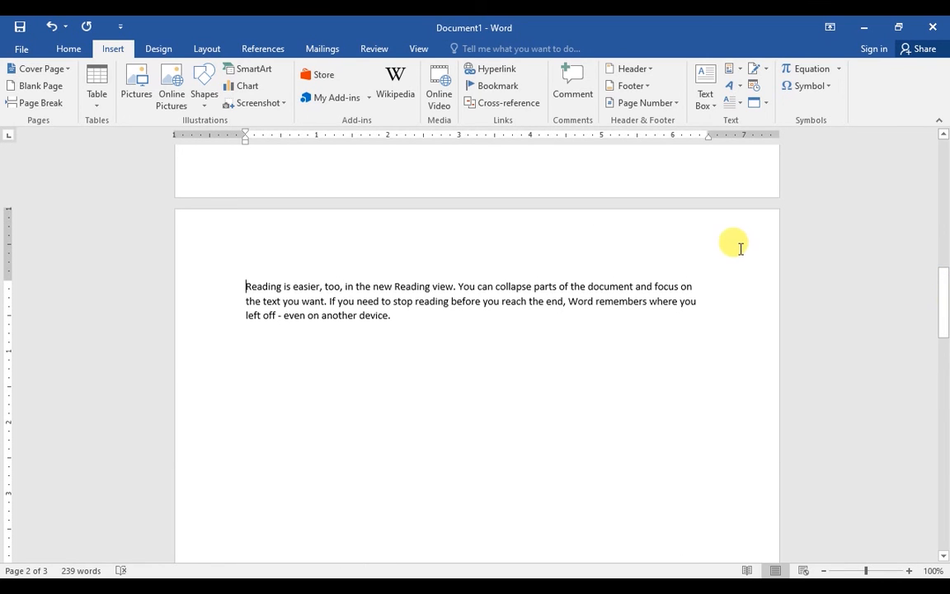
pyautogui.click(392, 316)
pyautogui.press('Return')
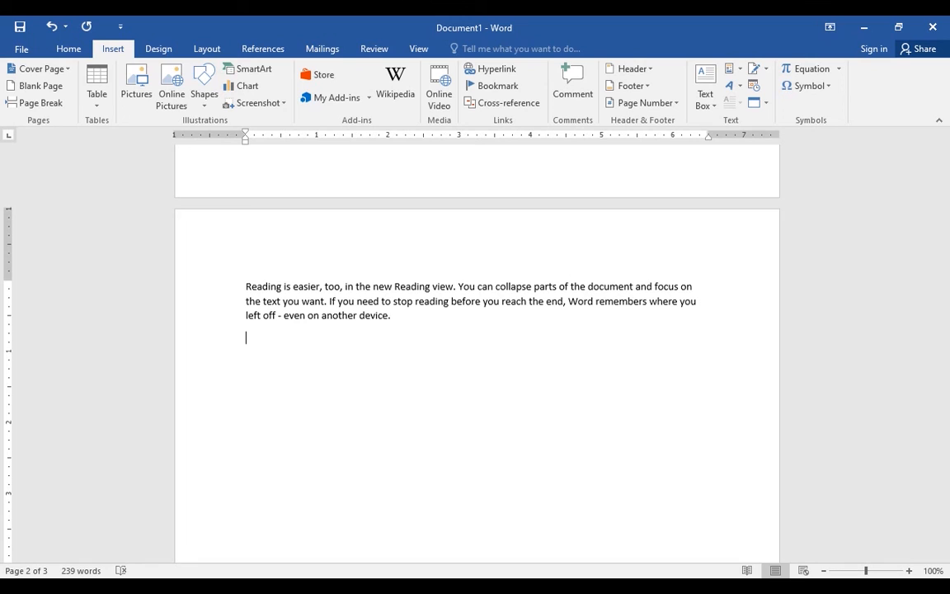
pyautogui.click(41, 104)
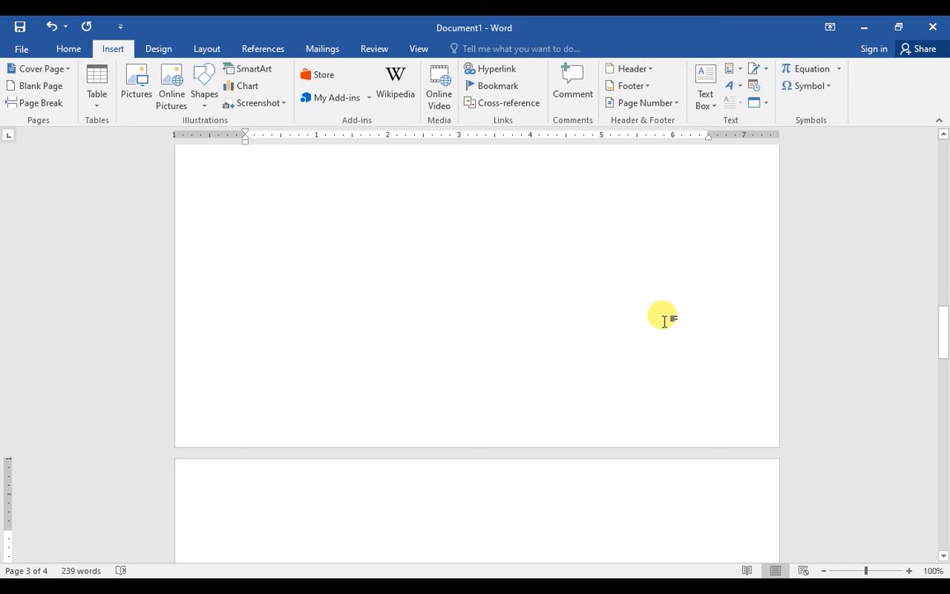
pyautogui.moveTo(943, 318); pyautogui.dragTo(944, 132)
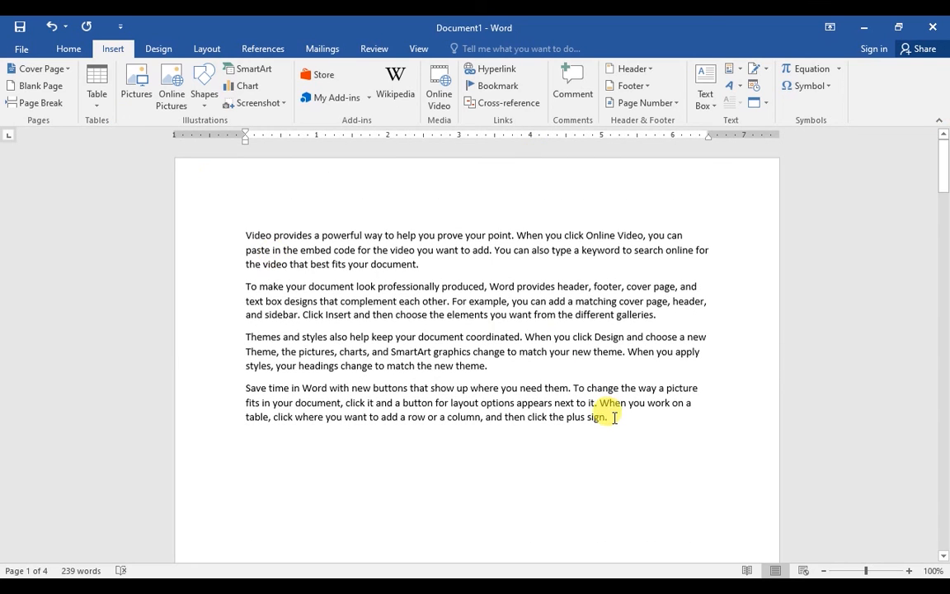
# Delete all document text, leaving a blank page, and bring up the table options
pyautogui.hotkey('ctrl', 'a')
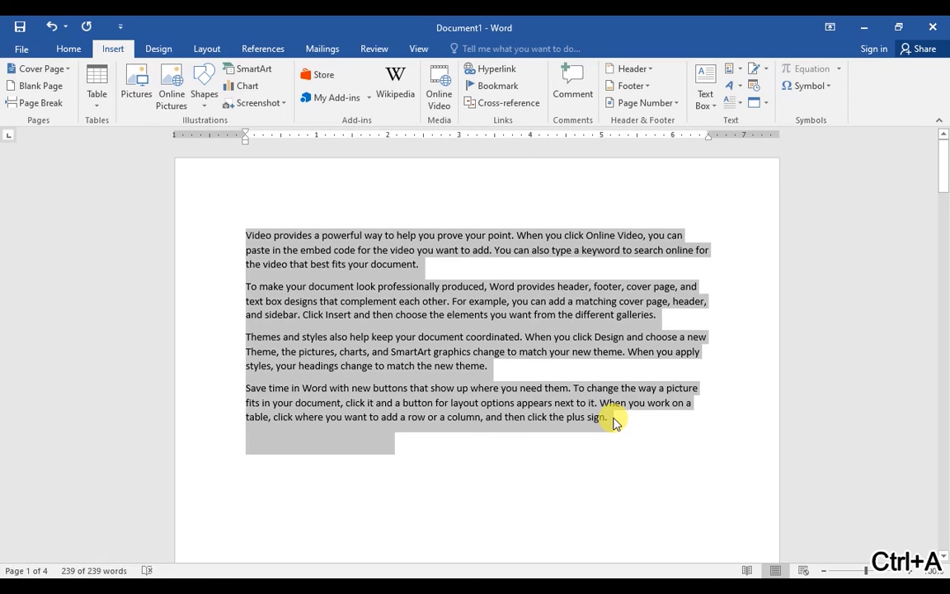
pyautogui.press('Delete')
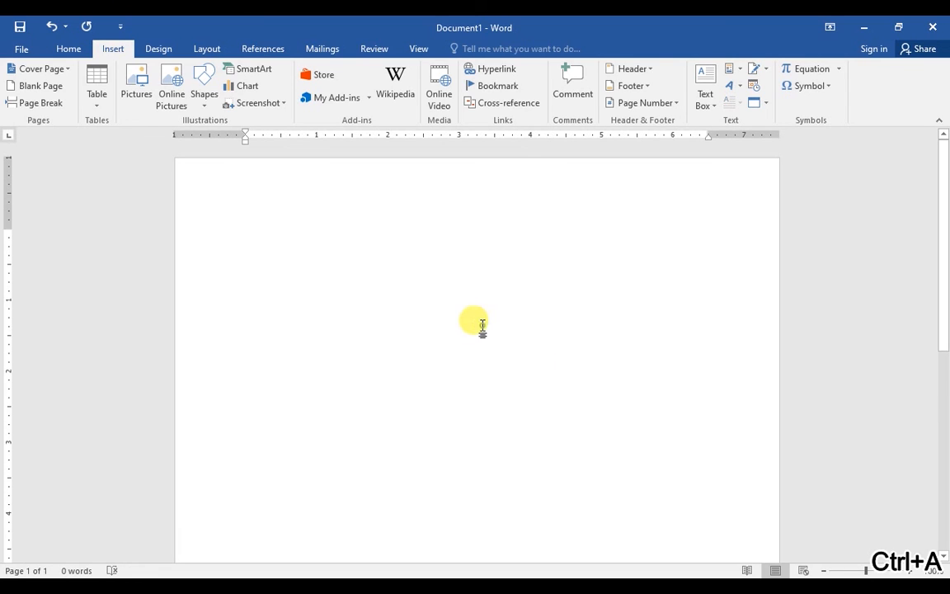
pyautogui.click(96, 106)
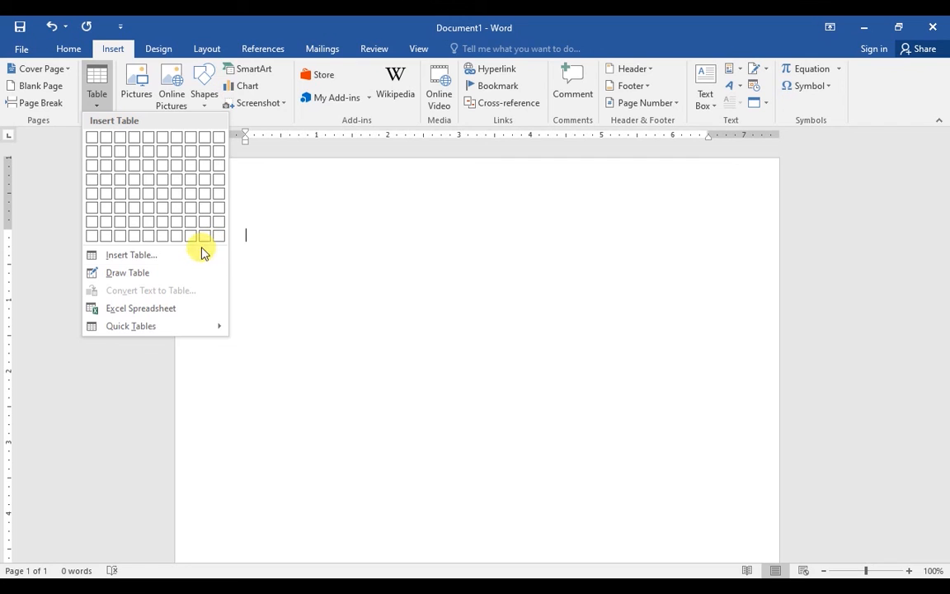
# Insert an empty 5-column, 2-row table with fixed 1.5" column widths
pyautogui.click(174, 256)
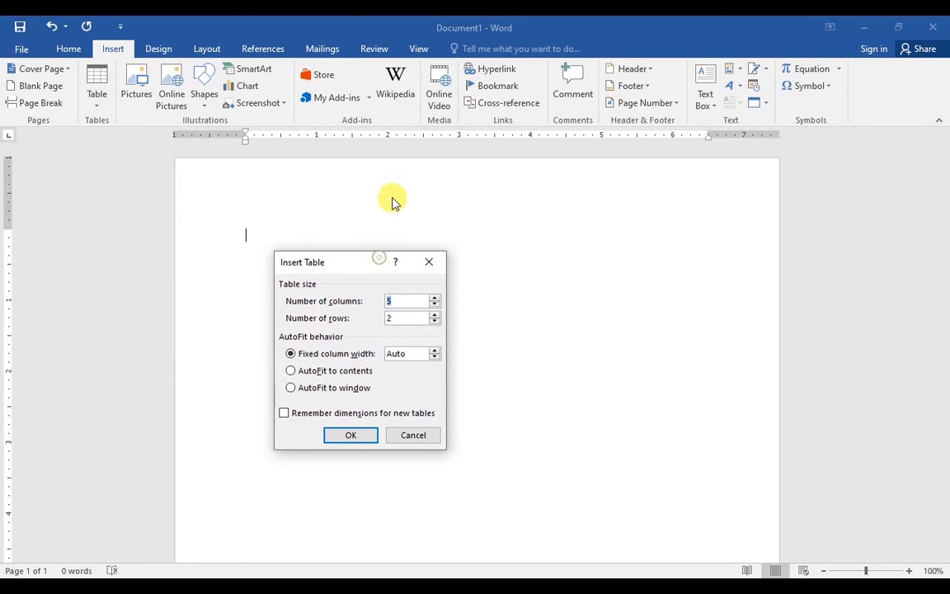
pyautogui.moveTo(358, 264); pyautogui.dragTo(367, 194)
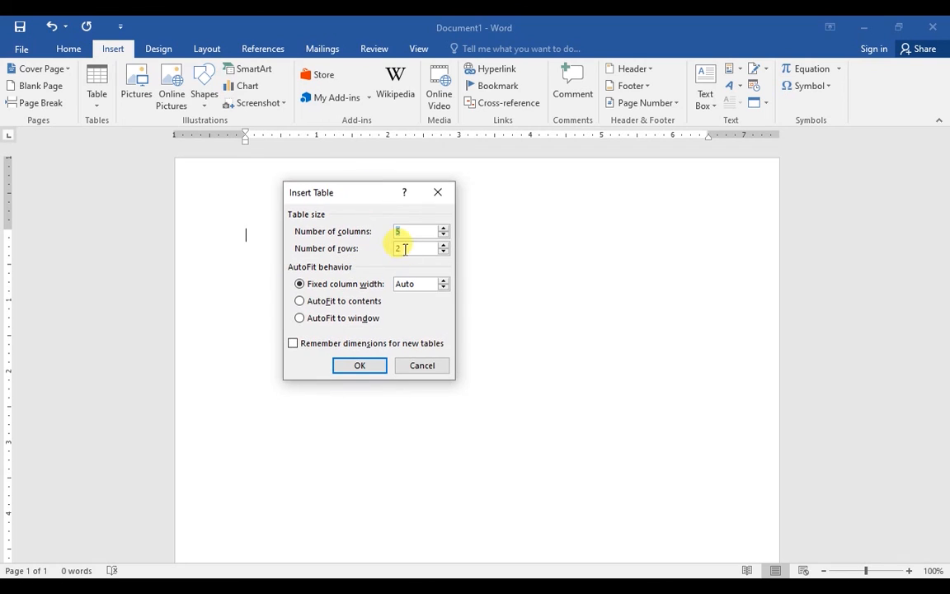
pyautogui.click(400, 248)
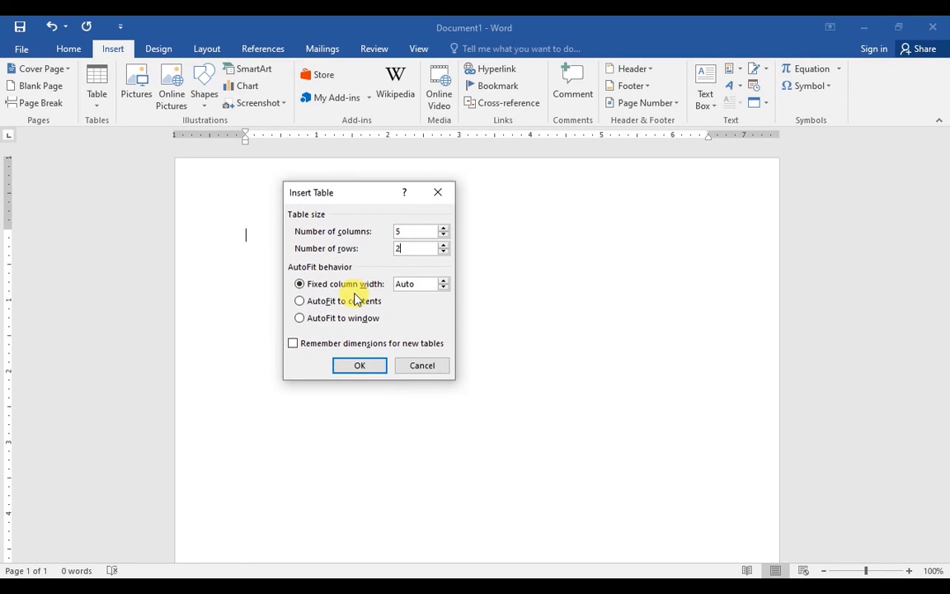
pyautogui.click(443, 287)
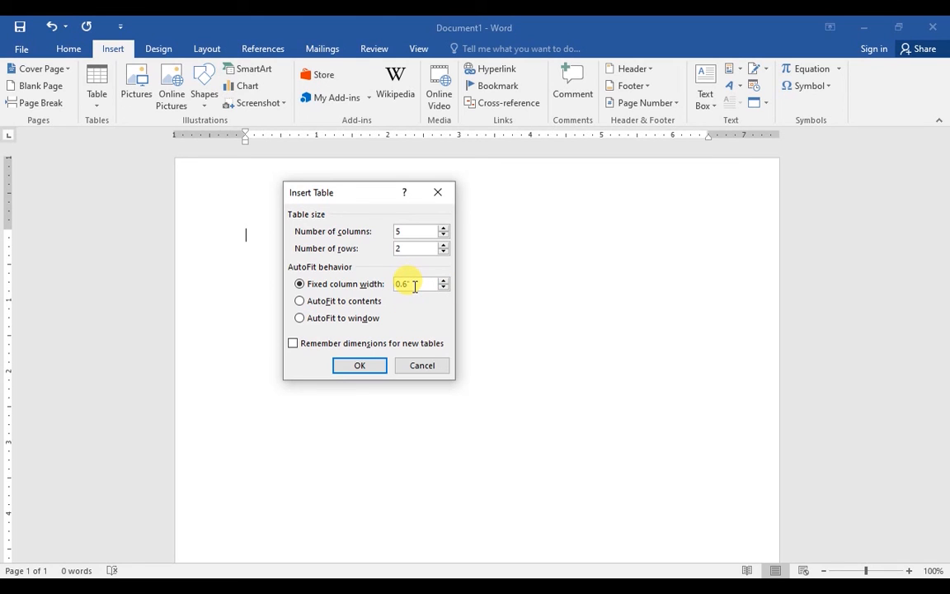
pyautogui.click(444, 281)
pyautogui.click(443, 280)
pyautogui.click(444, 280)
pyautogui.click(444, 281)
pyautogui.click(444, 281)
pyautogui.click(444, 280)
pyautogui.click(444, 281)
pyautogui.click(444, 280)
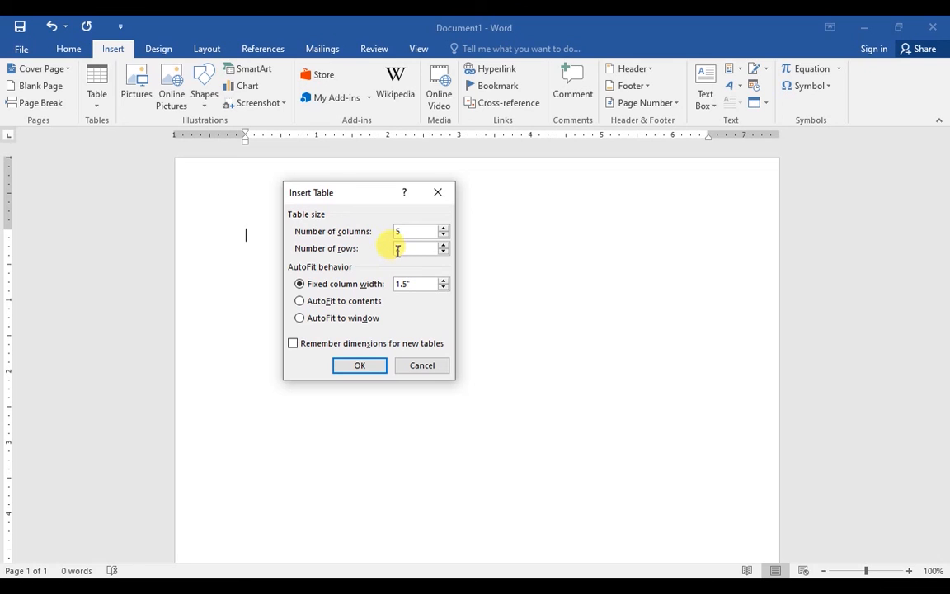
pyautogui.click(358, 365)
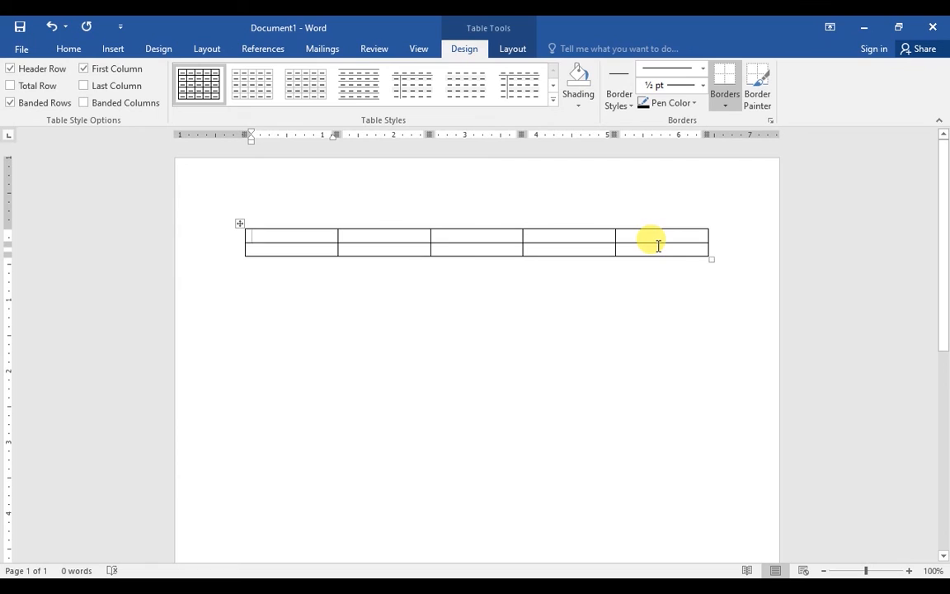
pyautogui.click(373, 241)
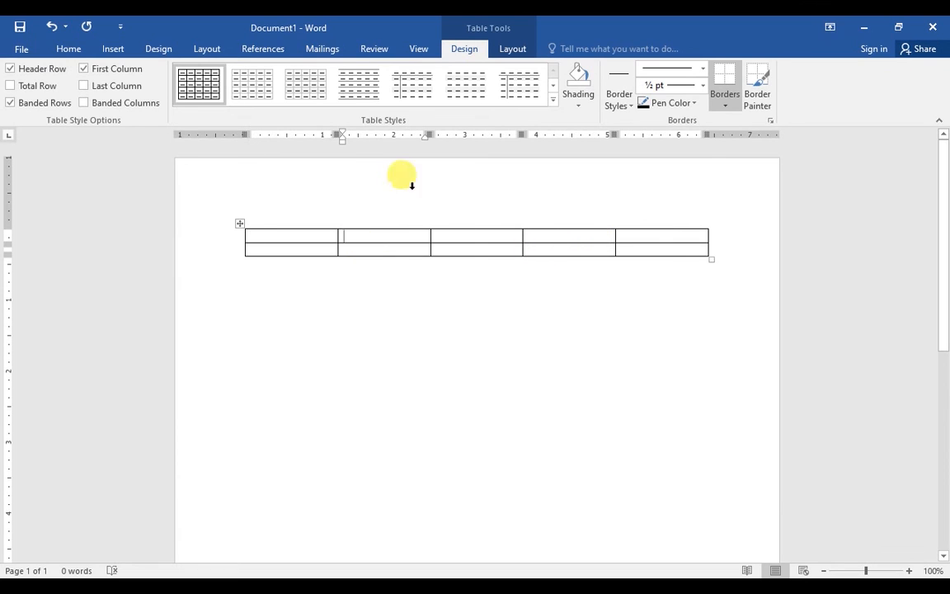
pyautogui.click(513, 50)
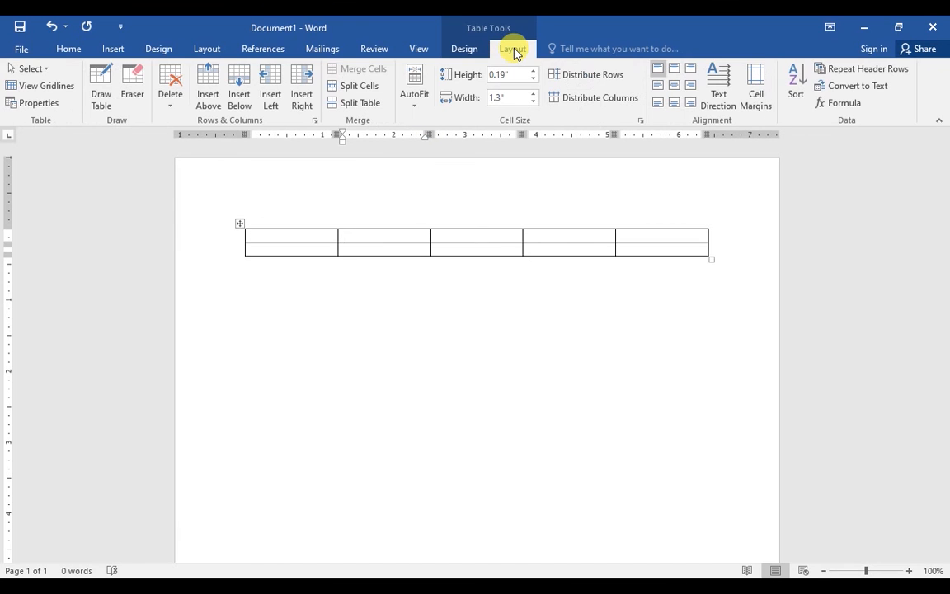
pyautogui.click(462, 54)
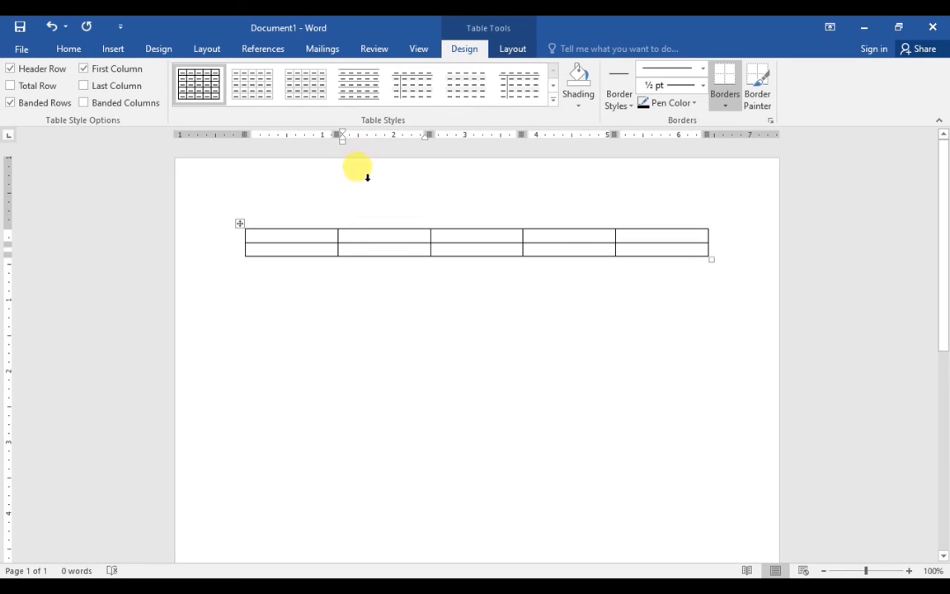
# Add a blank line below the first table
pyautogui.click(364, 259)
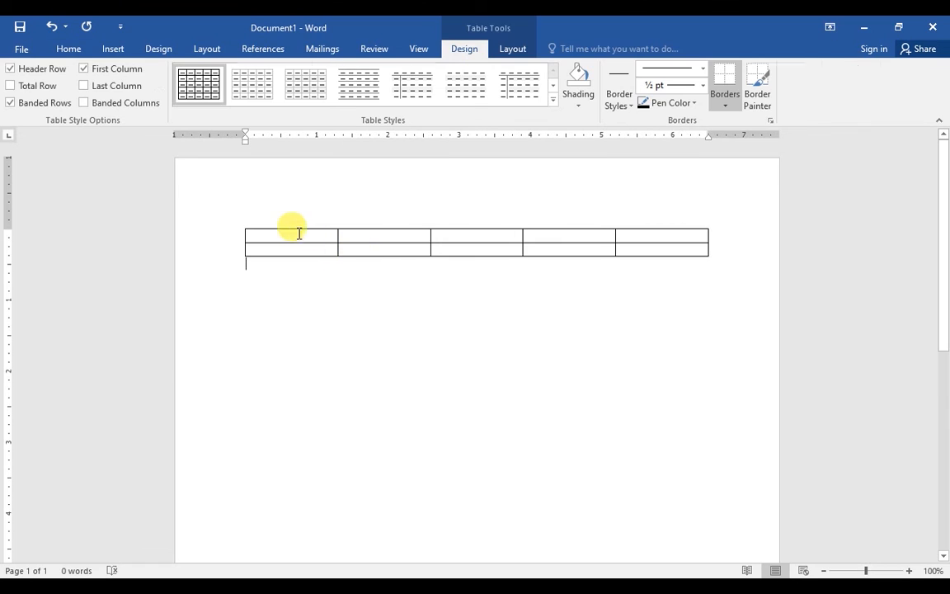
pyautogui.click(106, 52)
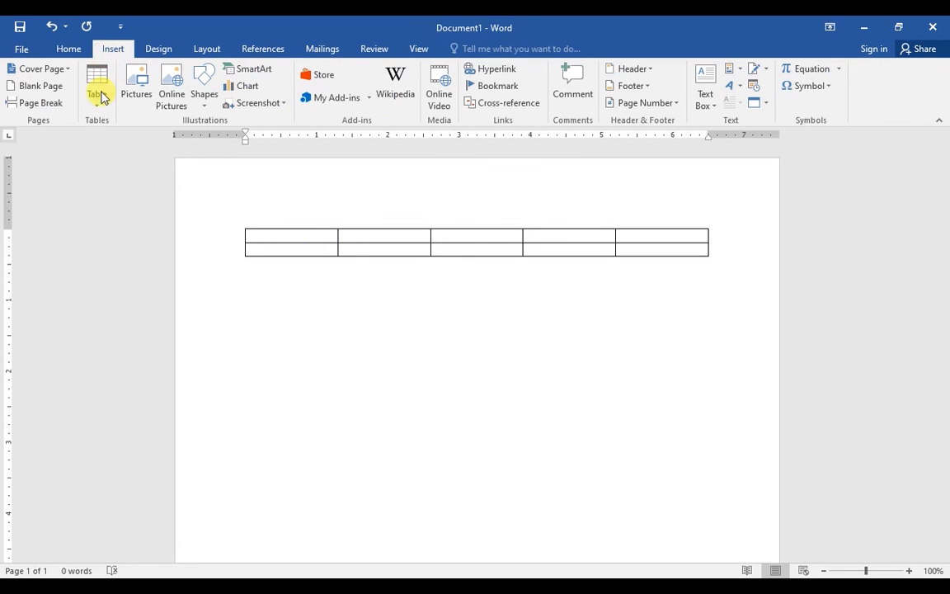
pyautogui.click(100, 114)
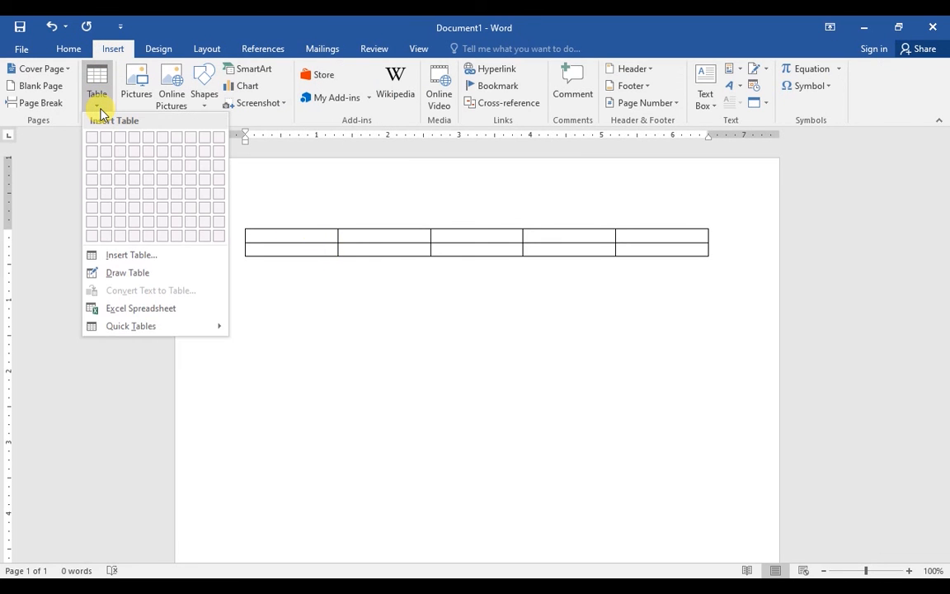
pyautogui.click(363, 353)
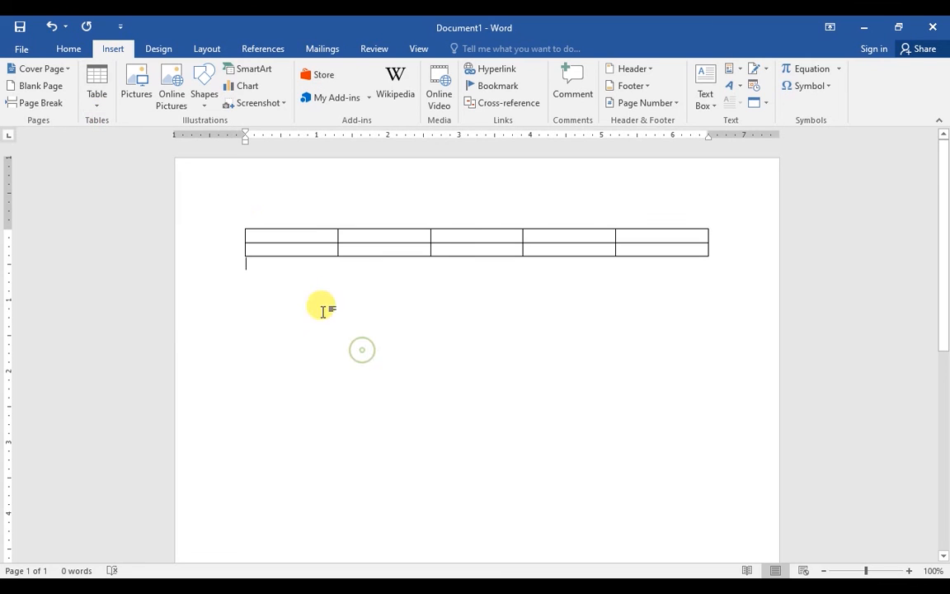
pyautogui.press('Return')
pyautogui.press('Return')
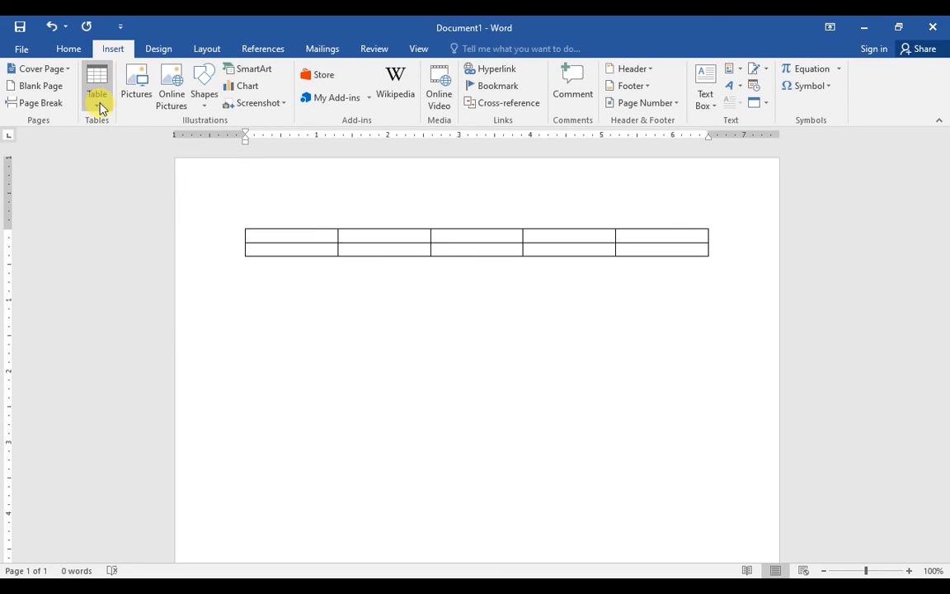
# Insert a second 5-column, 2-row table set to AutoFit to contents
pyautogui.click(100, 108)
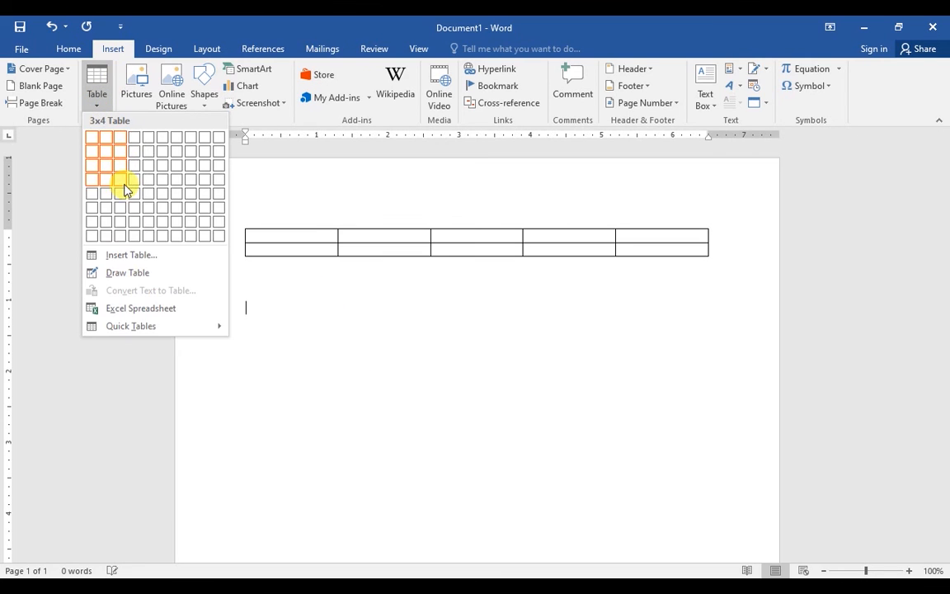
pyautogui.click(135, 253)
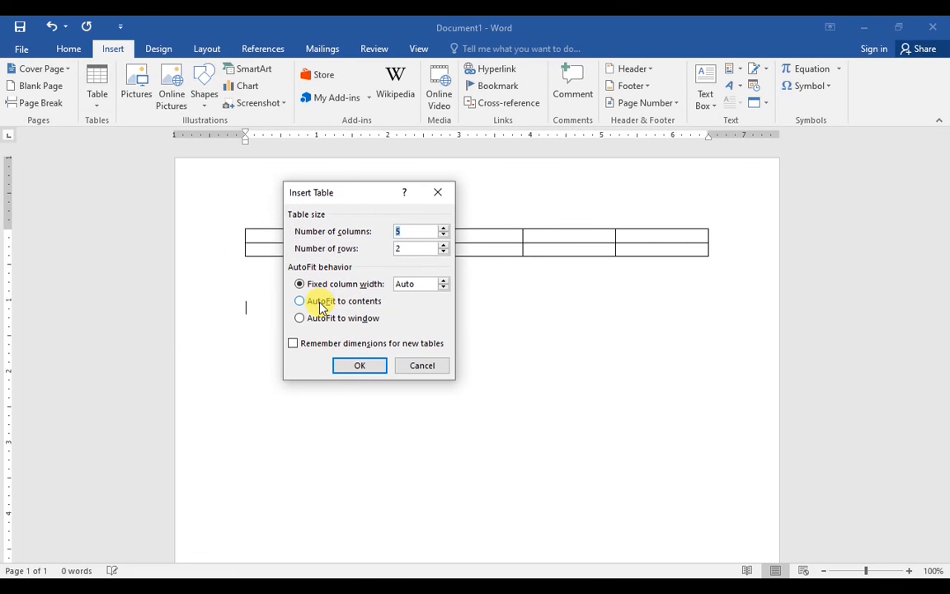
pyautogui.click(320, 303)
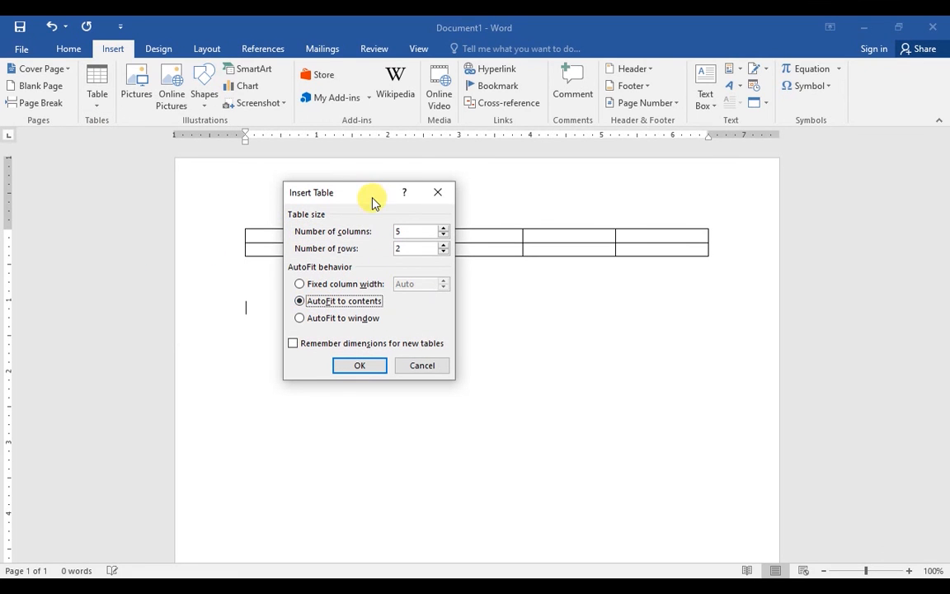
pyautogui.moveTo(369, 198); pyautogui.dragTo(352, 181)
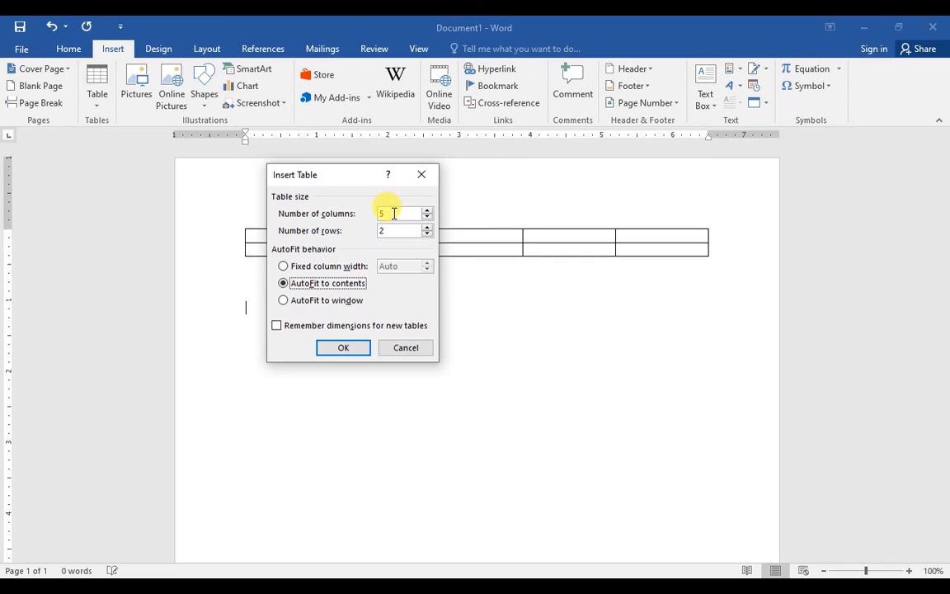
pyautogui.press('Tab')
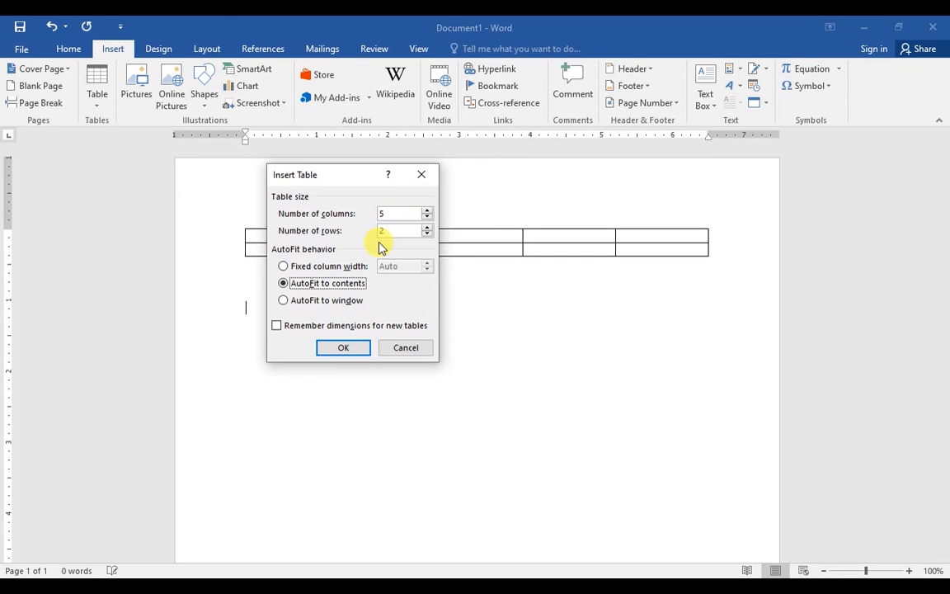
pyautogui.click(341, 346)
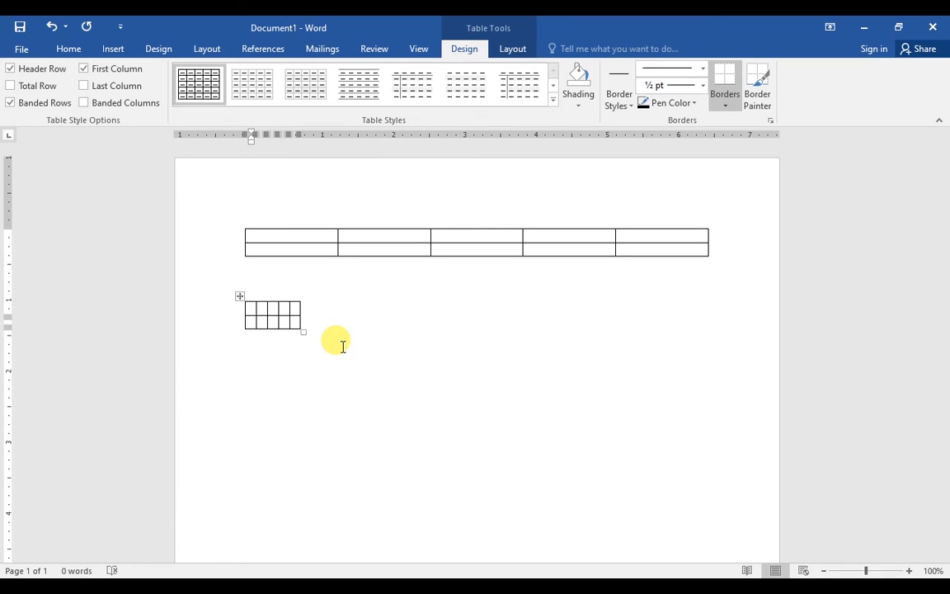
# Type the headings Class, Roll, Math, Computer and Urdu across the header row
pyautogui.write('Class')
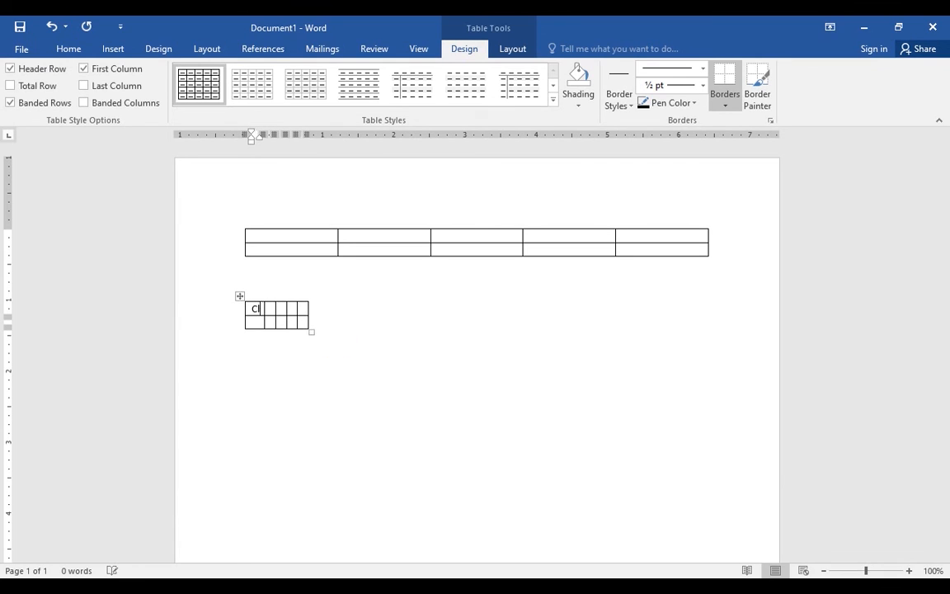
pyautogui.click(340, 343)
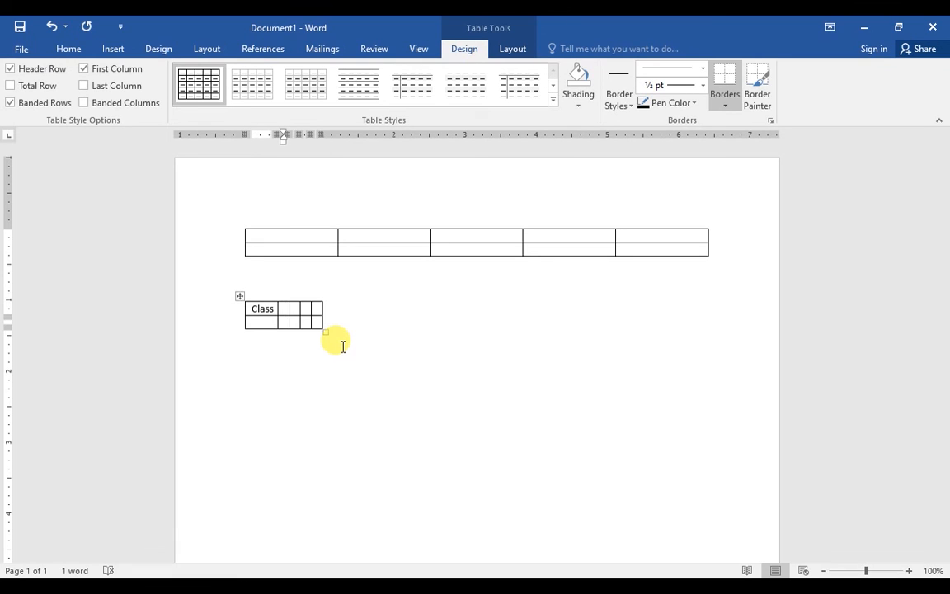
pyautogui.press('Tab')
pyautogui.write('Roll')
pyautogui.click(338, 342)
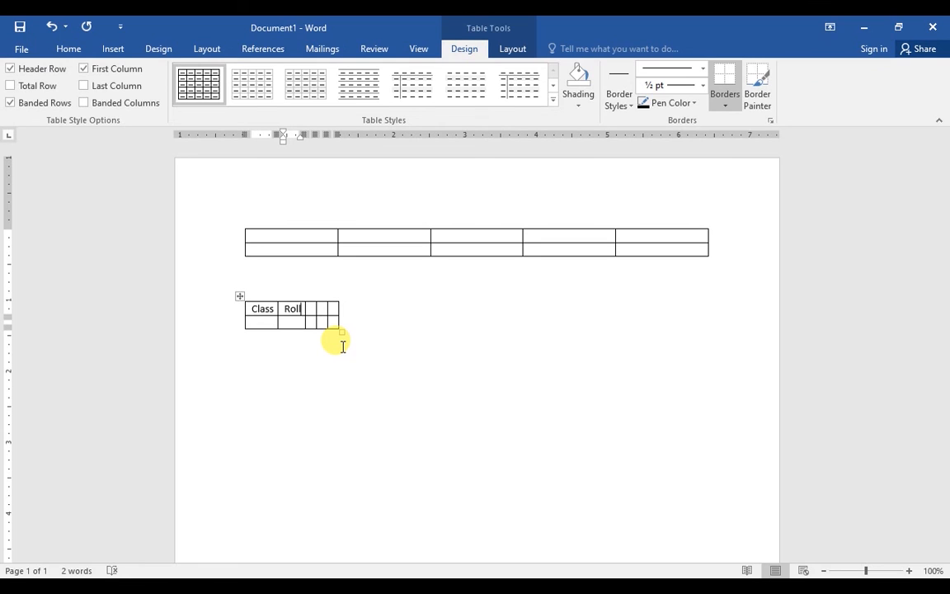
pyautogui.press('Tab')
pyautogui.write('Math')
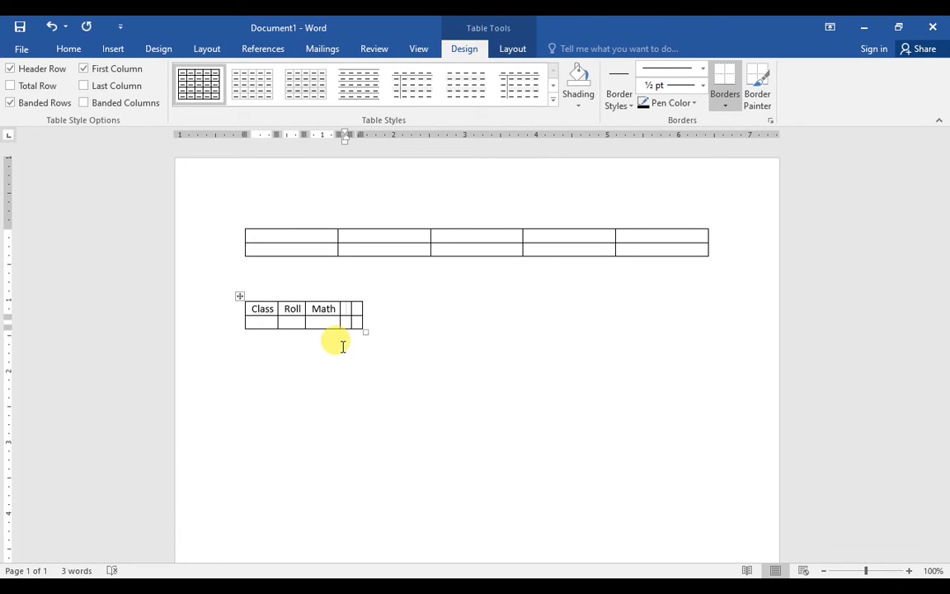
pyautogui.press('Tab')
pyautogui.write('Com[puter')
pyautogui.press('BackSpace')
pyautogui.press('BackSpace')
pyautogui.press('BackSpace')
pyautogui.press('BackSpace')
pyautogui.press('BackSpace')
pyautogui.press('BackSpace')
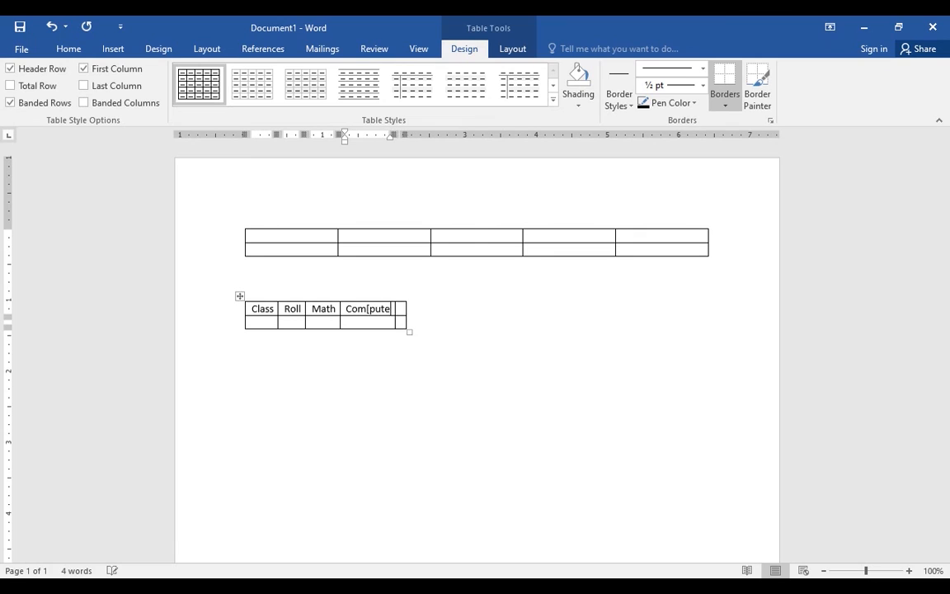
pyautogui.write('uter')
pyautogui.press('Tab')
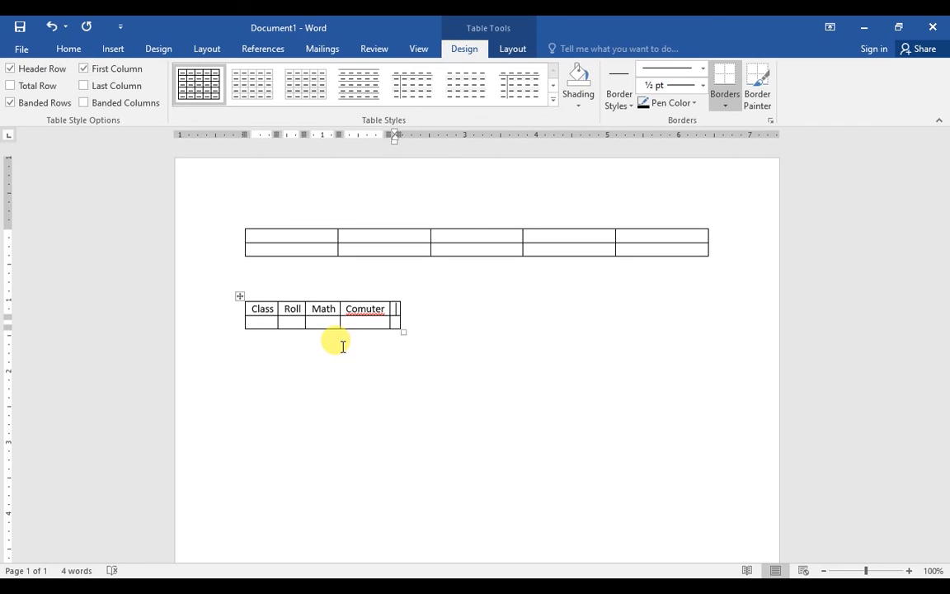
pyautogui.write('Urdu')
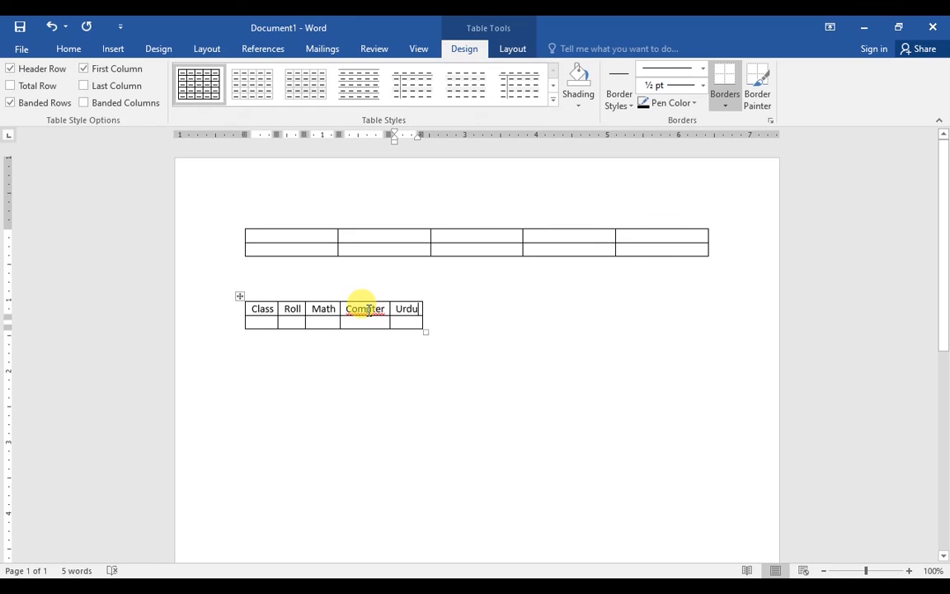
# Correct the misspelled fourth heading to 'Computer' using the spelling suggestions
pyautogui.rightClick(373, 310)
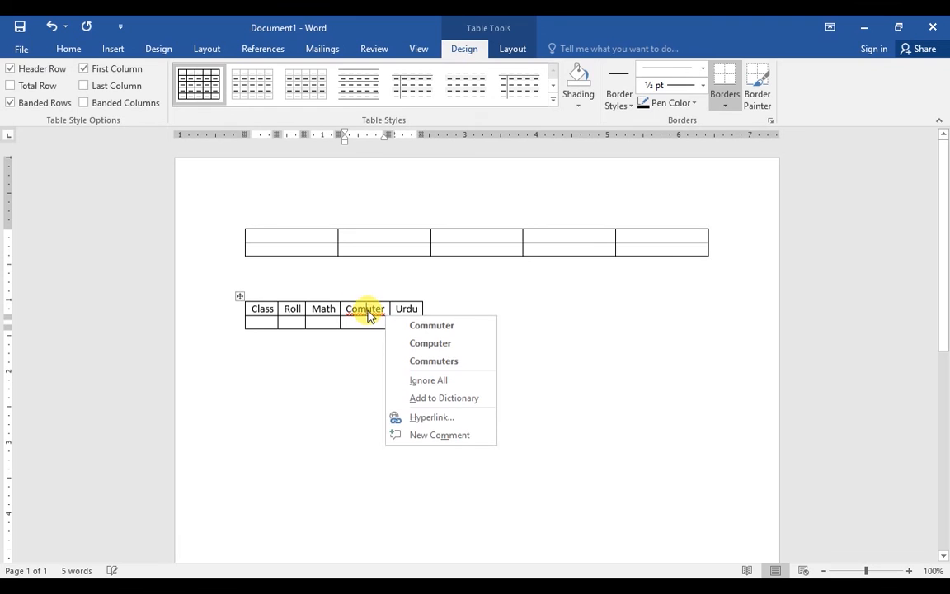
pyautogui.click(431, 327)
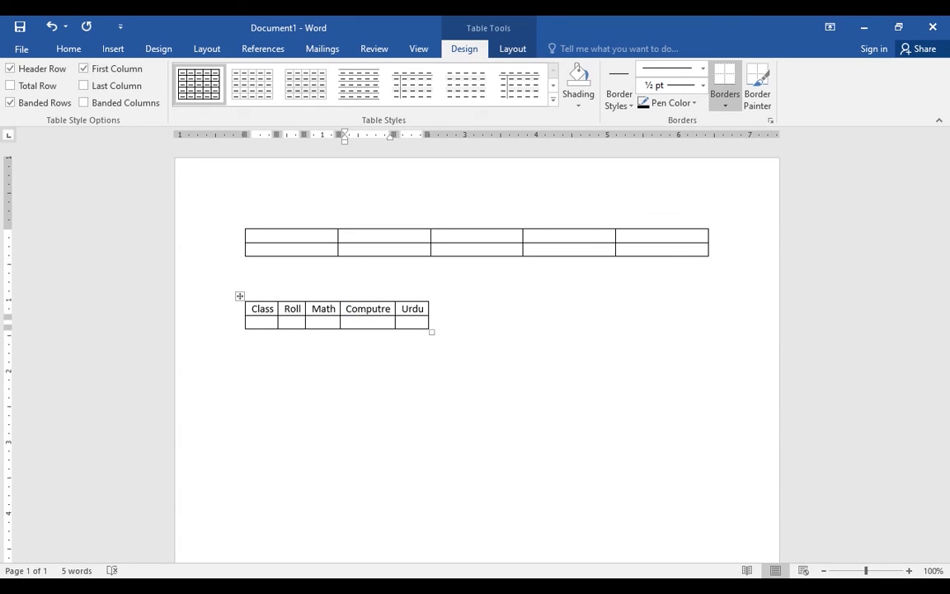
pyautogui.rightClick(375, 311)
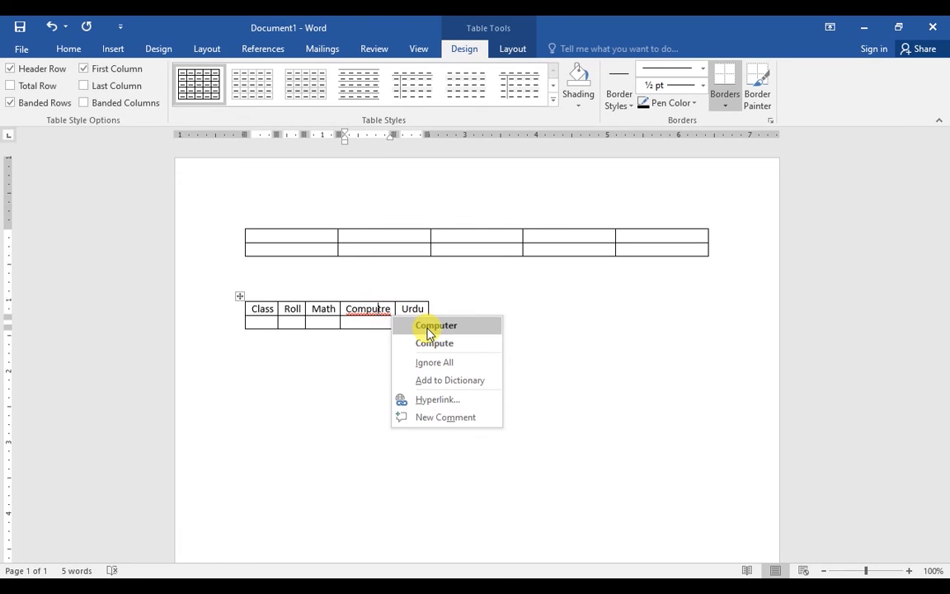
pyautogui.click(431, 327)
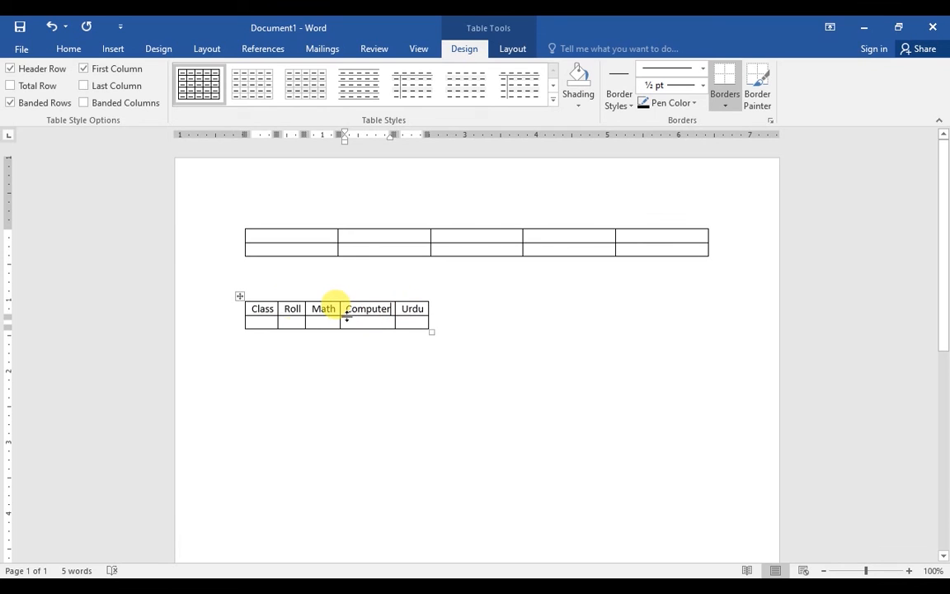
pyautogui.click(269, 322)
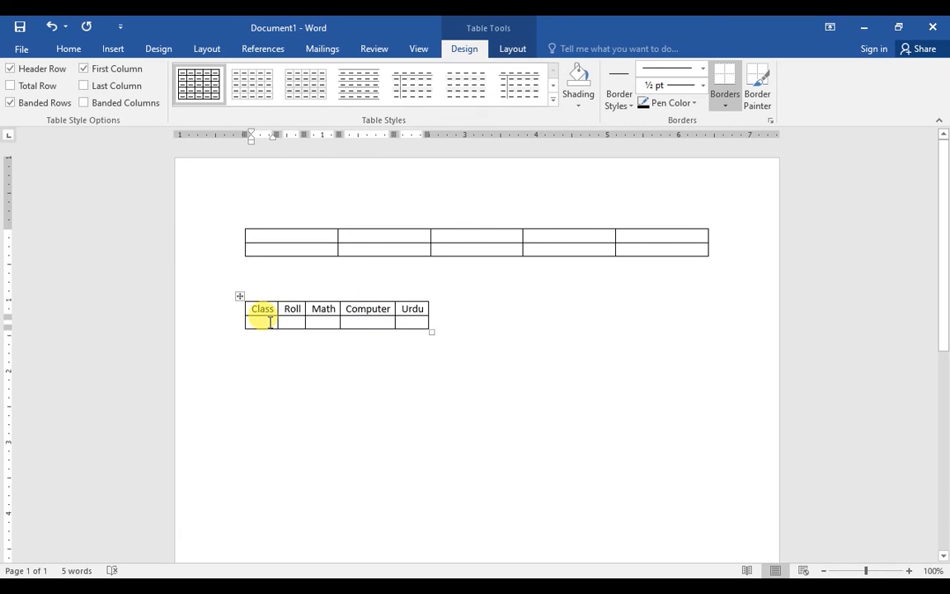
# Enter 9th, 10, 50, 40 and 60 into the small table's data row
pyautogui.write('9t')
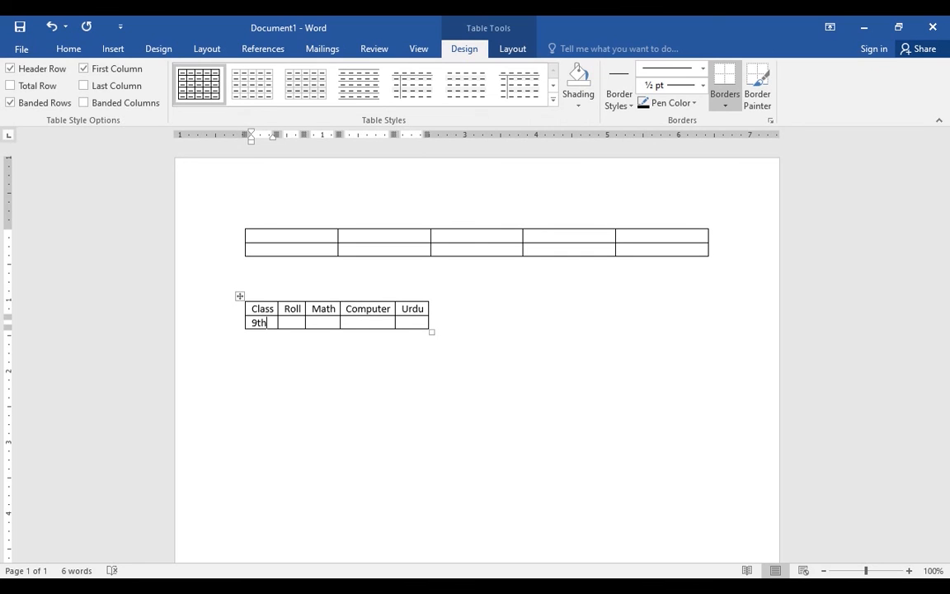
pyautogui.write('h')
pyautogui.press('Tab')
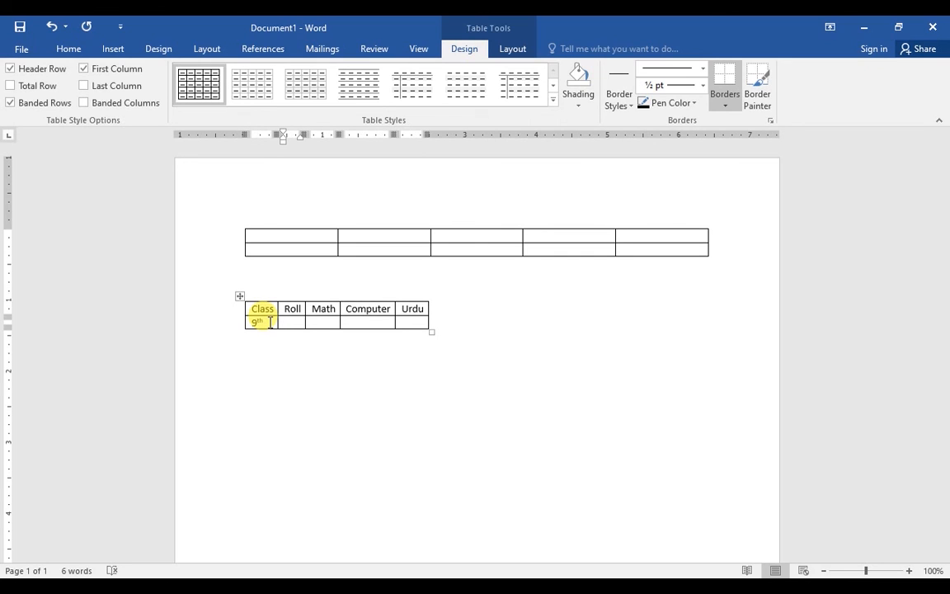
pyautogui.write('10')
pyautogui.press('Tab')
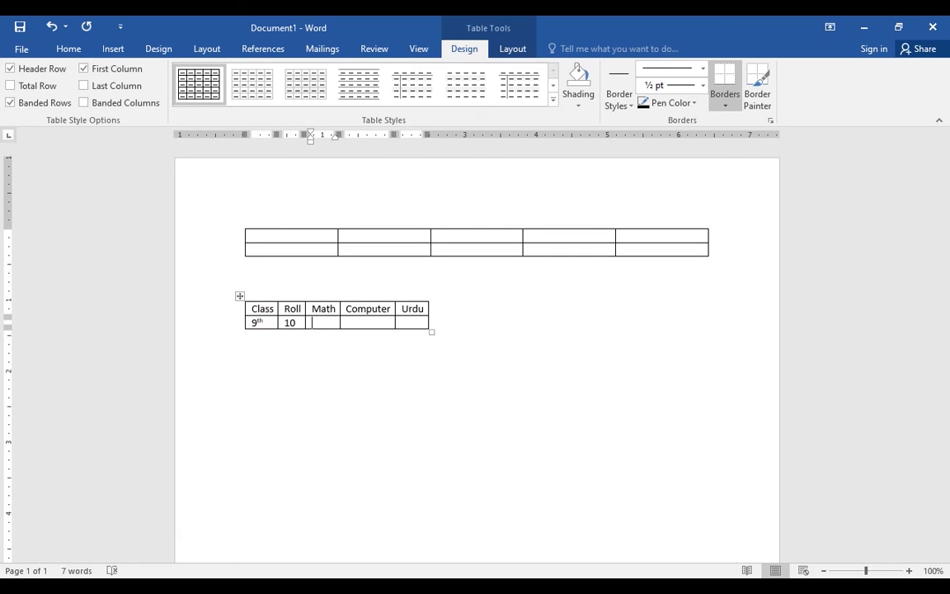
pyautogui.press('Tab')
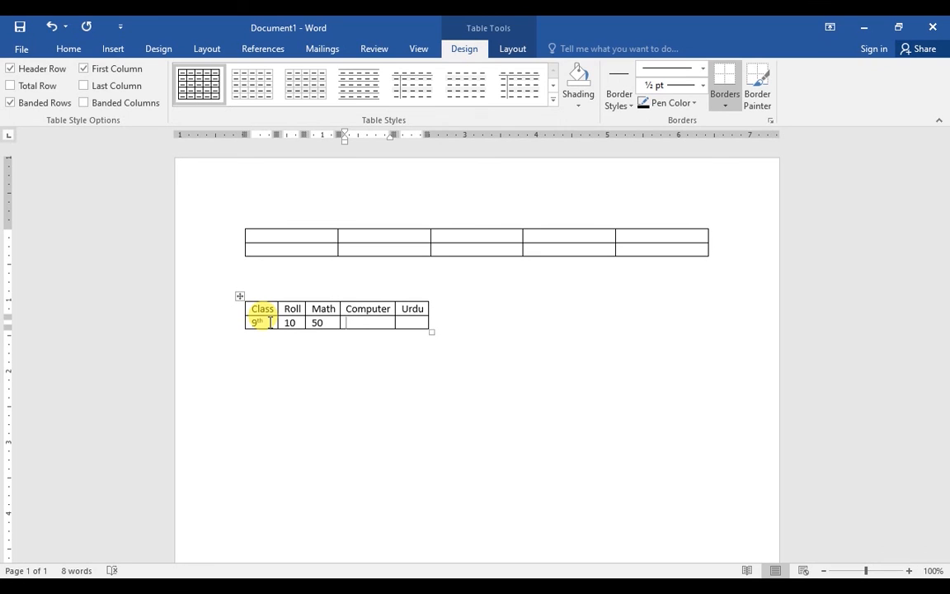
pyautogui.write('40')
pyautogui.write('6-')
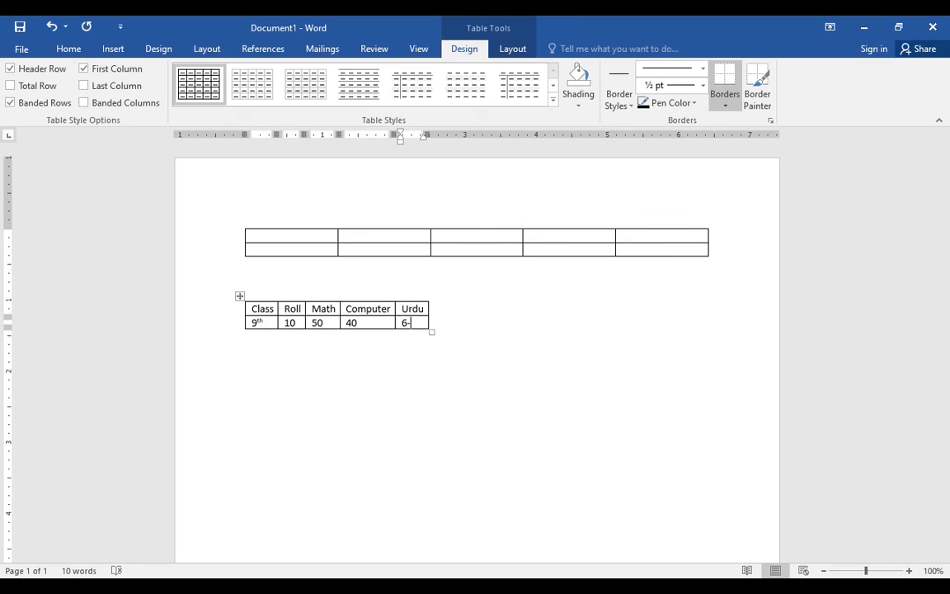
pyautogui.click(257, 322)
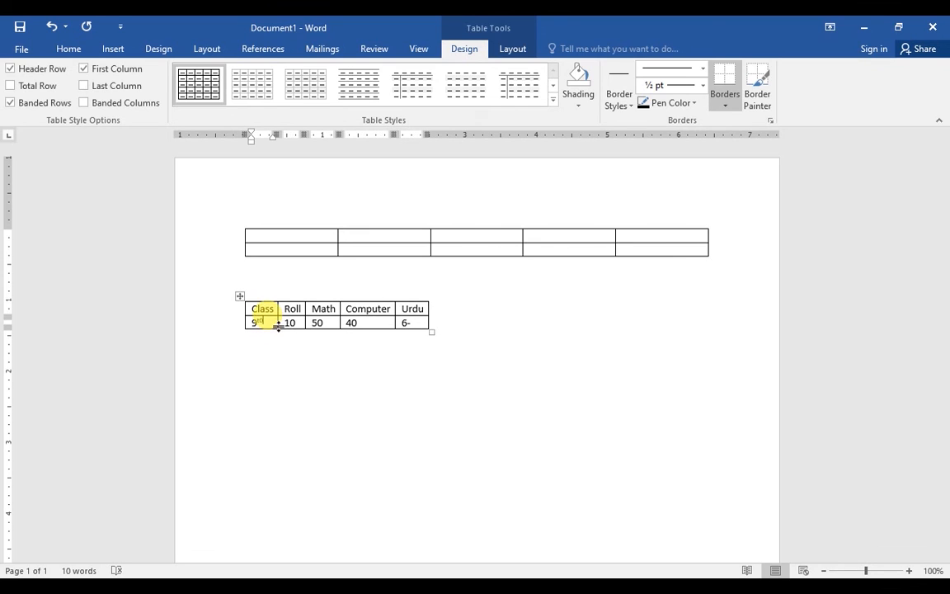
pyautogui.click(407, 323)
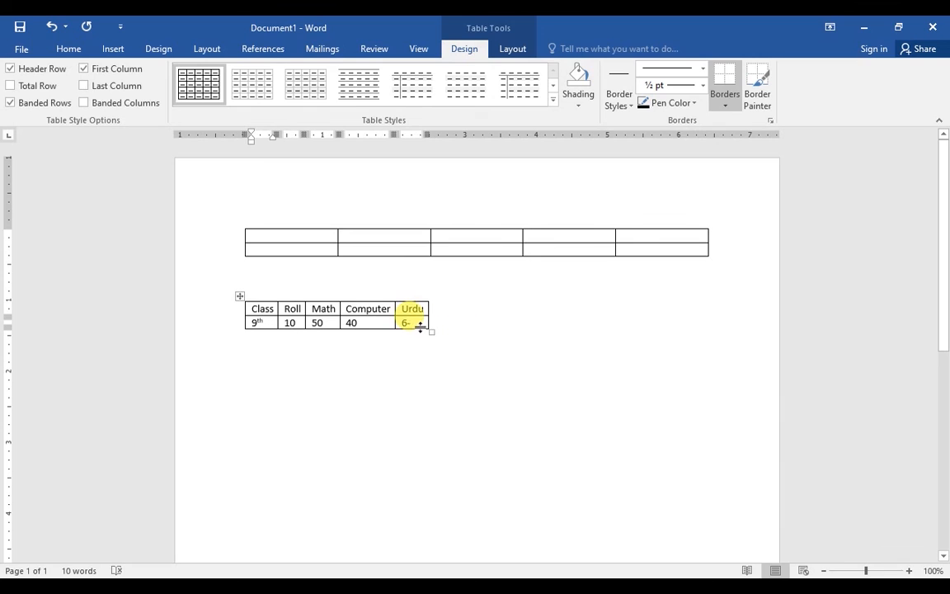
pyautogui.write('0')
pyautogui.click(399, 338)
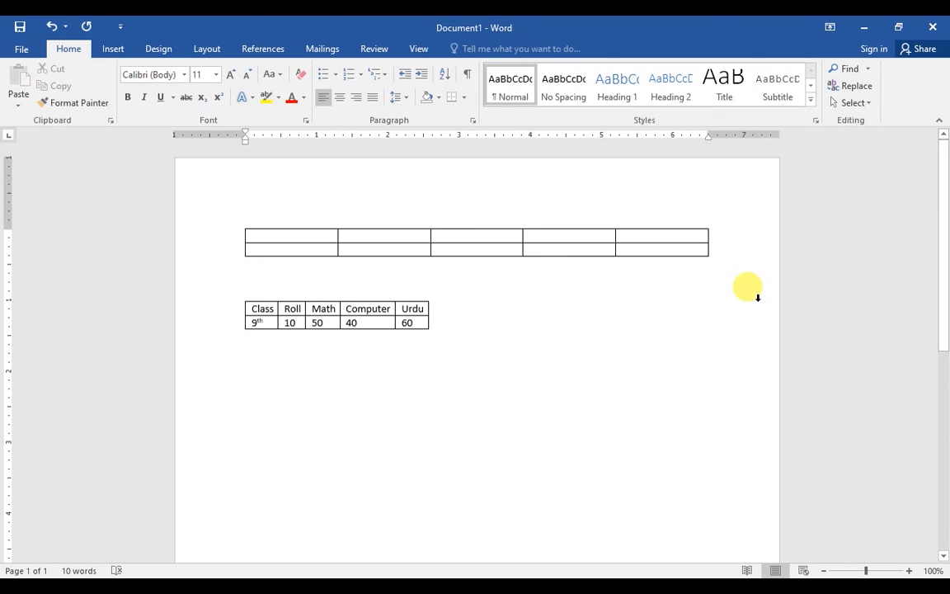
# Delete the Urdu mark 60 and add an empty third row to the marks table
pyautogui.doubleClick(418, 322)
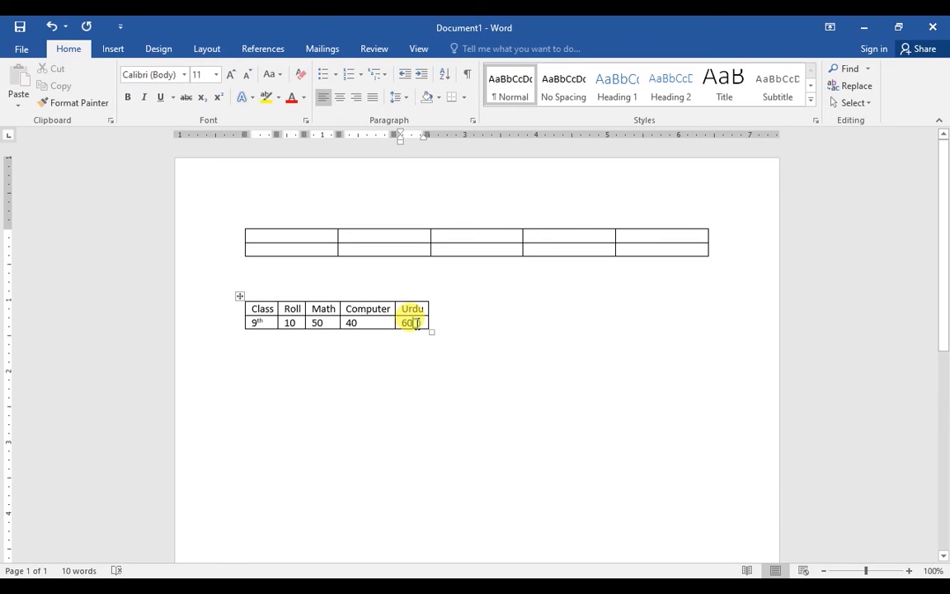
pyautogui.press('BackSpace')
pyautogui.press('BackSpace')
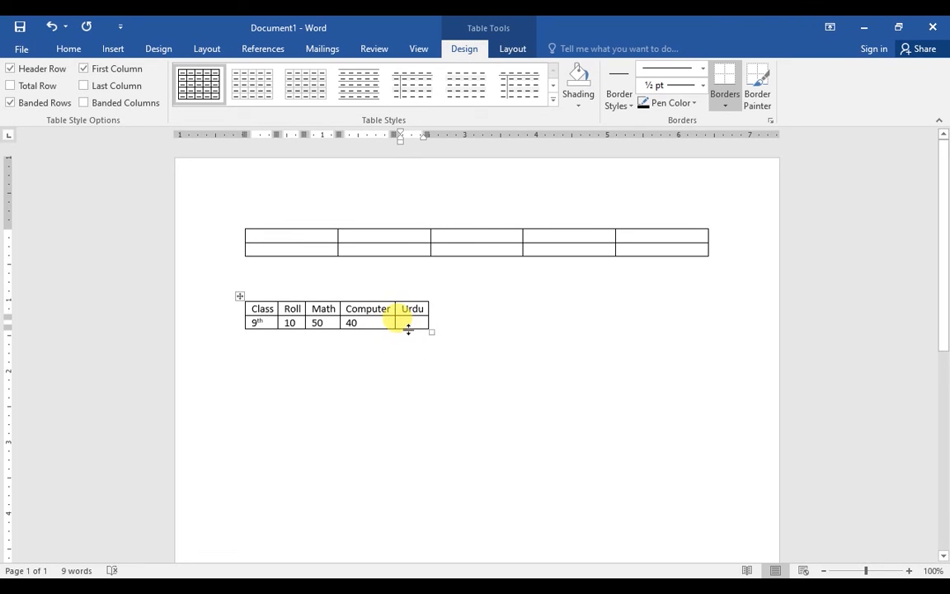
pyautogui.press('Tab')
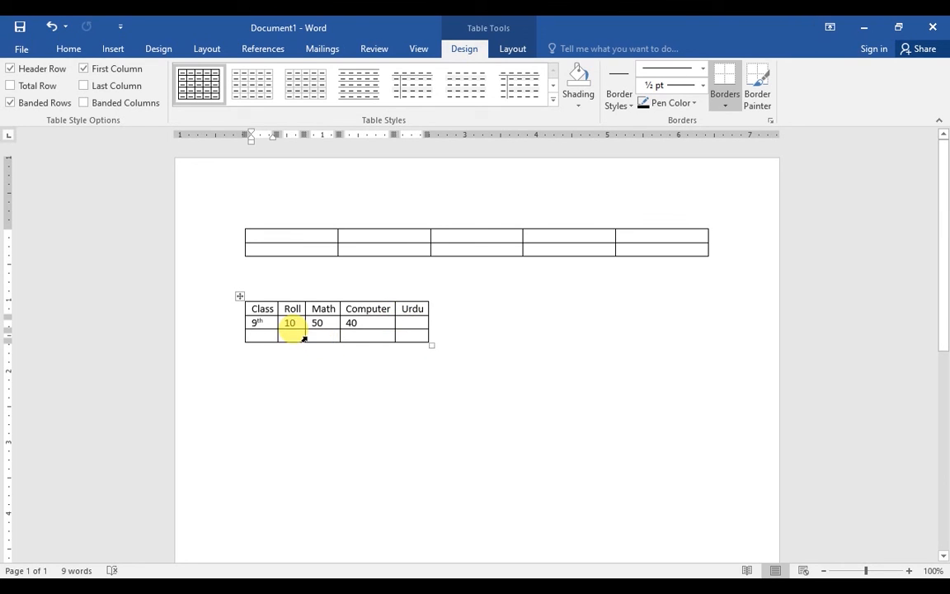
# Insert a 10-by-1 table inside the new row's Computer cell
pyautogui.click(350, 335)
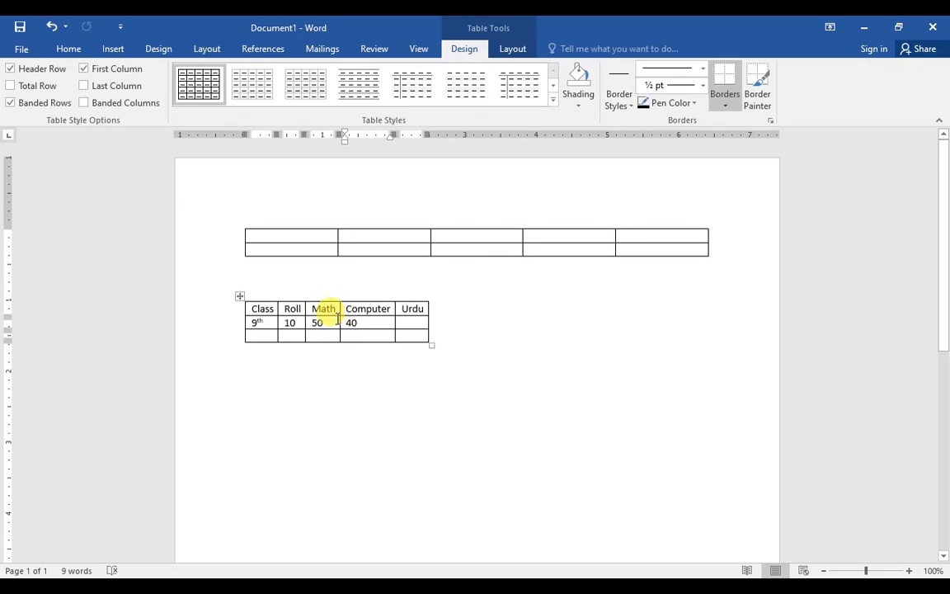
pyautogui.click(111, 48)
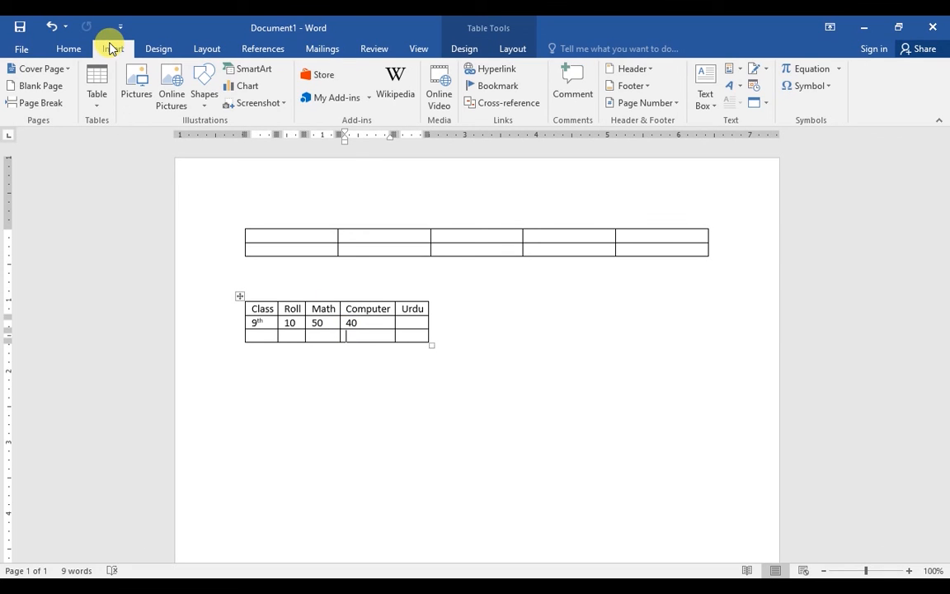
pyautogui.click(95, 110)
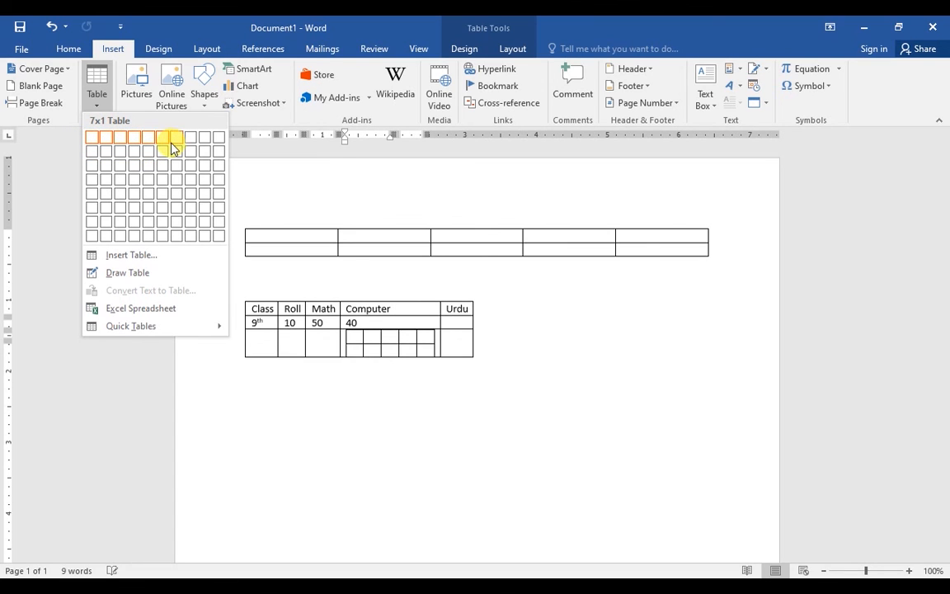
pyautogui.click(214, 145)
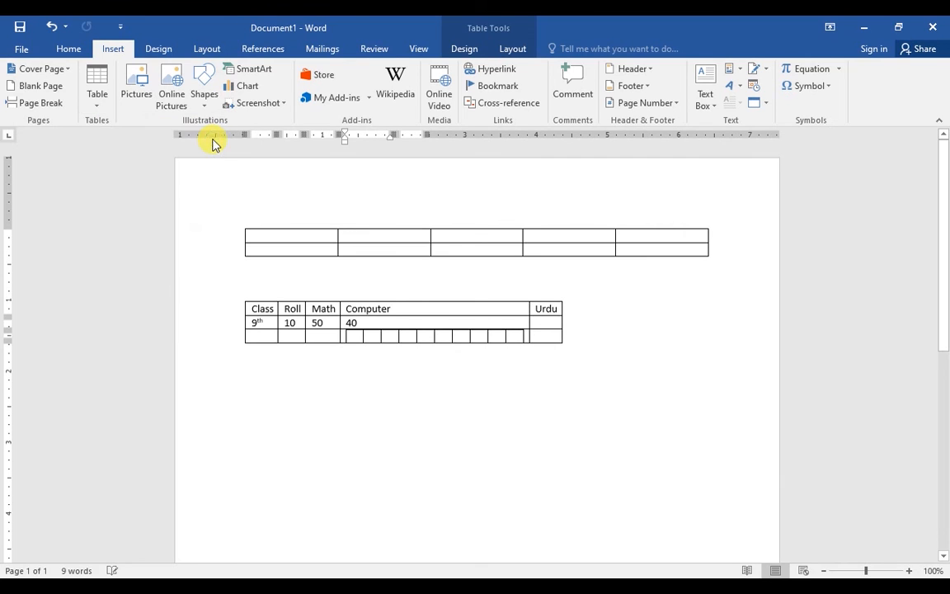
# Type a dash into two of the nested table's cells, then move below the table
pyautogui.click(425, 335)
pyautogui.write('-')
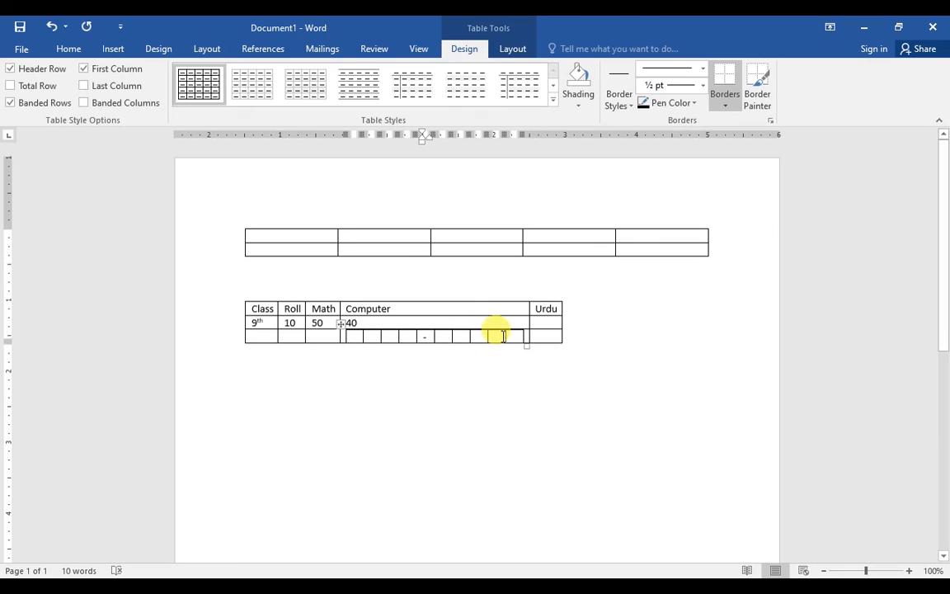
pyautogui.click(495, 335)
pyautogui.write('-')
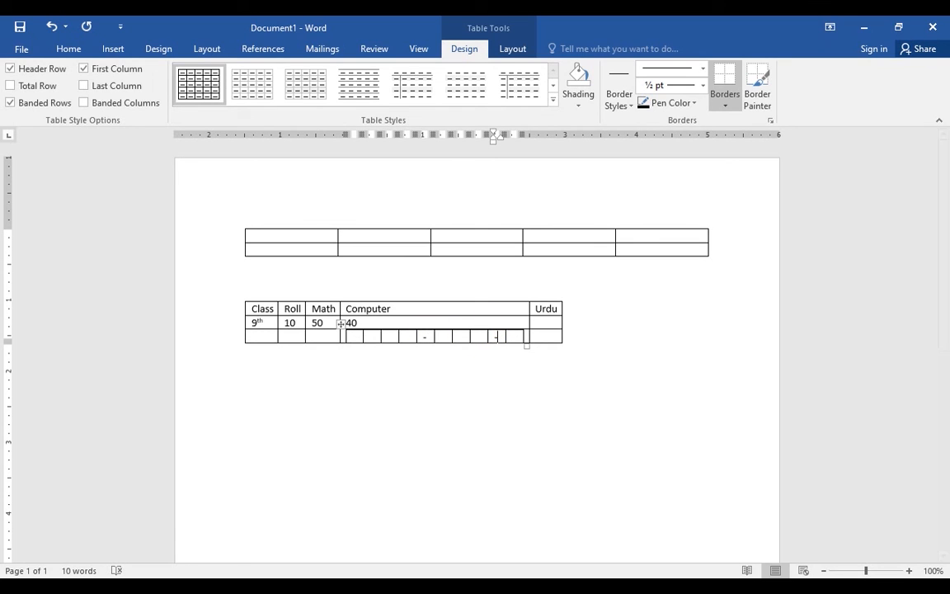
pyautogui.click(483, 361)
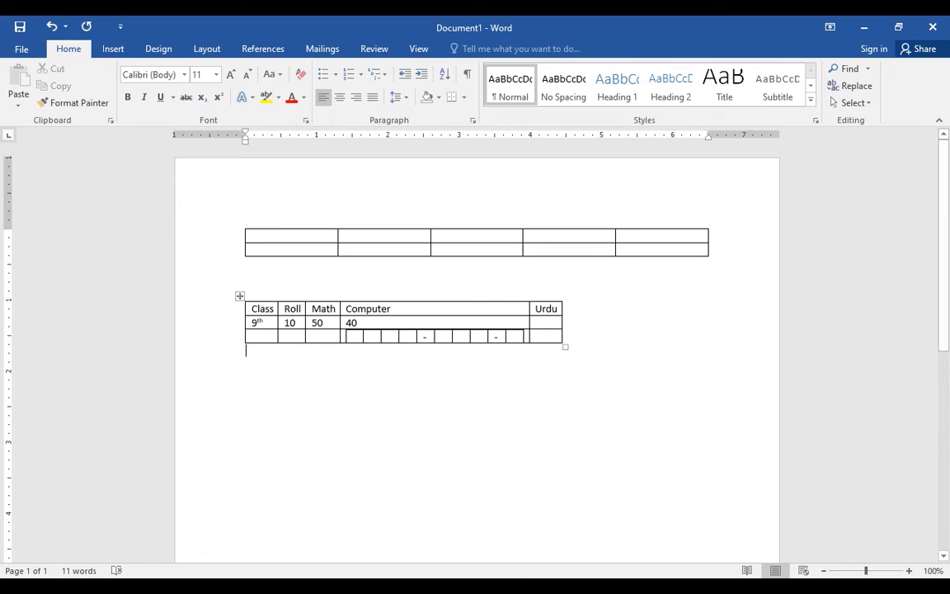
# Insert a 5-column, 2-row table with AutoFit to window below the marks table
pyautogui.click(113, 48)
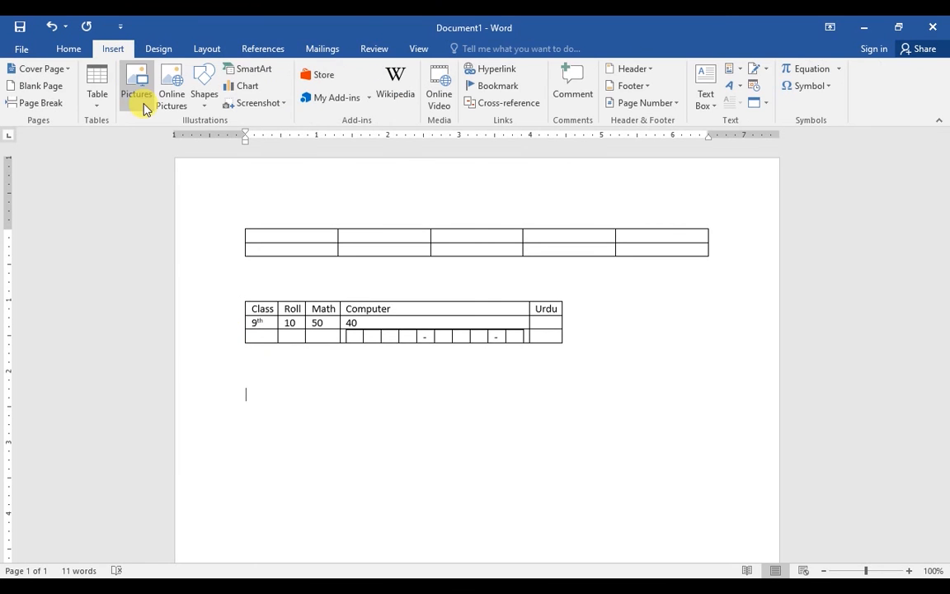
pyautogui.click(96, 114)
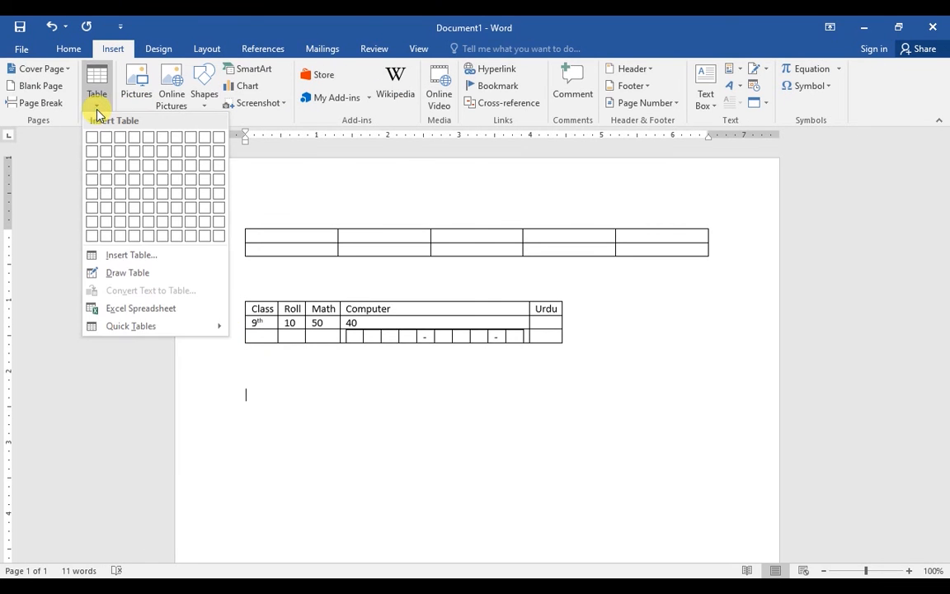
pyautogui.click(160, 264)
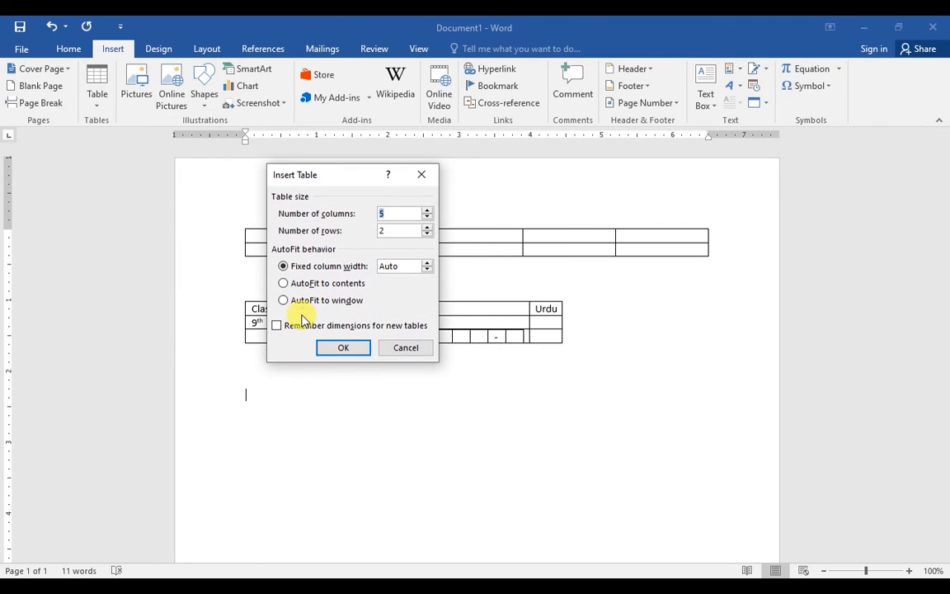
pyautogui.click(304, 302)
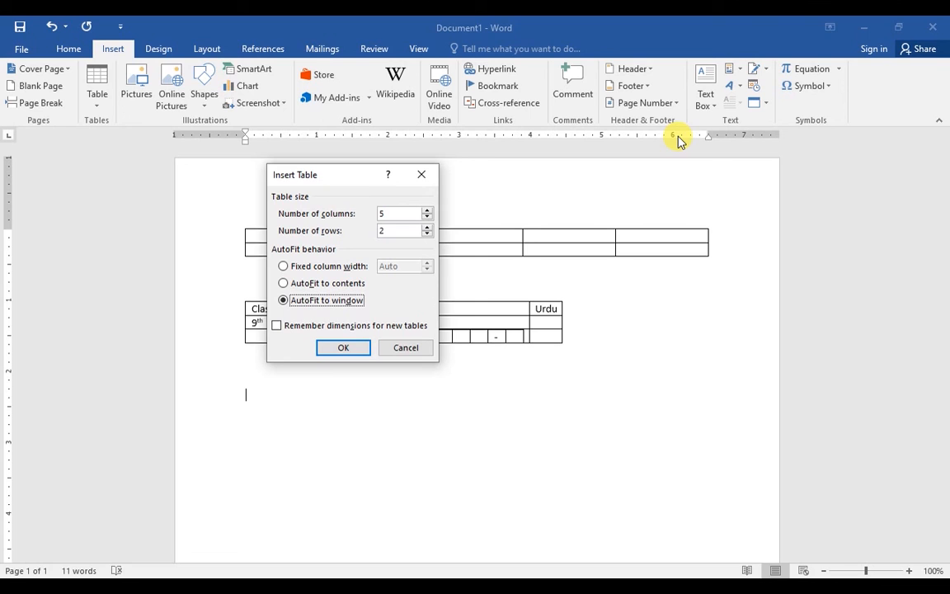
pyautogui.click(343, 350)
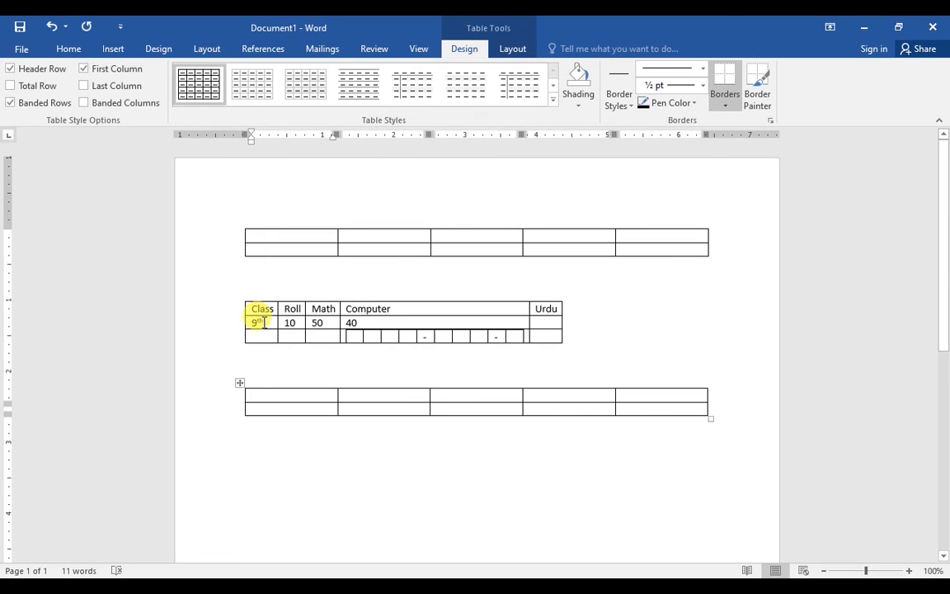
pyautogui.click(304, 446)
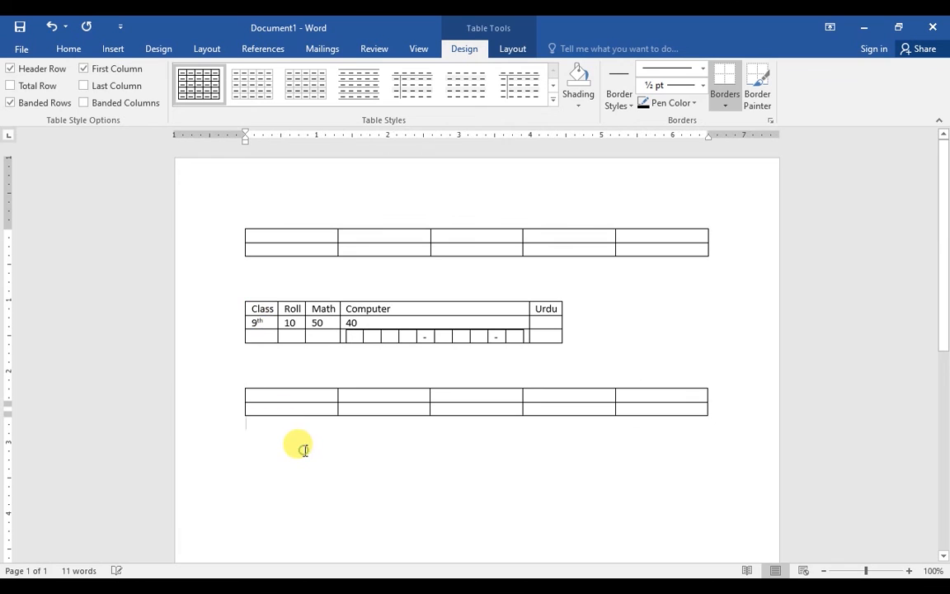
# With Draw Table, draw a new table outline below the existing tables
pyautogui.click(113, 47)
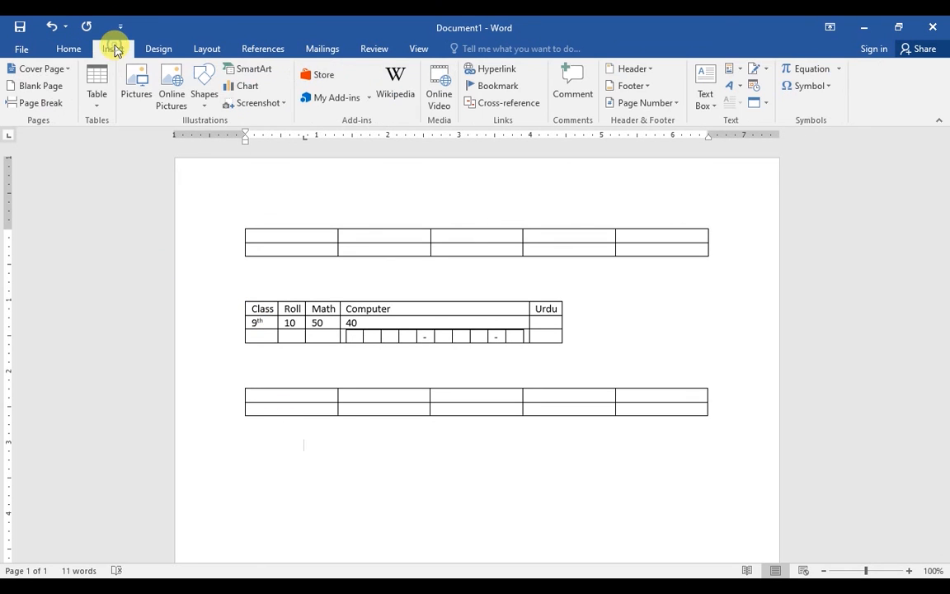
pyautogui.click(97, 99)
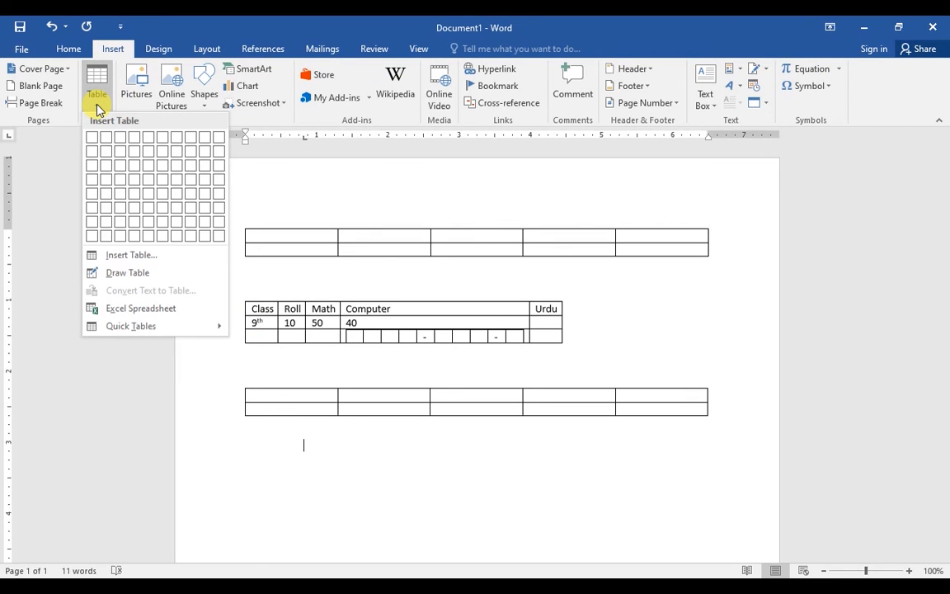
pyautogui.click(127, 273)
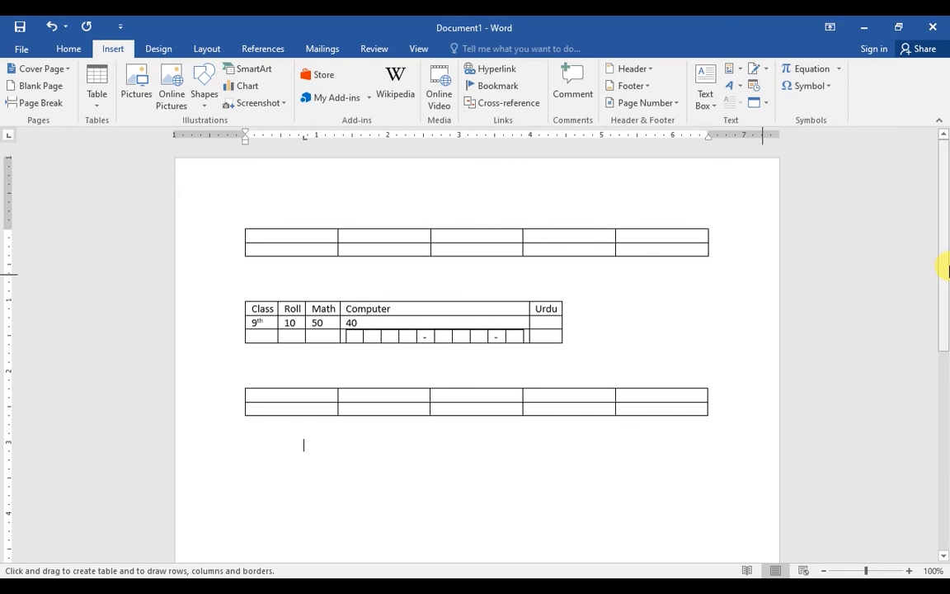
pyautogui.moveTo(944, 265); pyautogui.dragTo(944, 396)
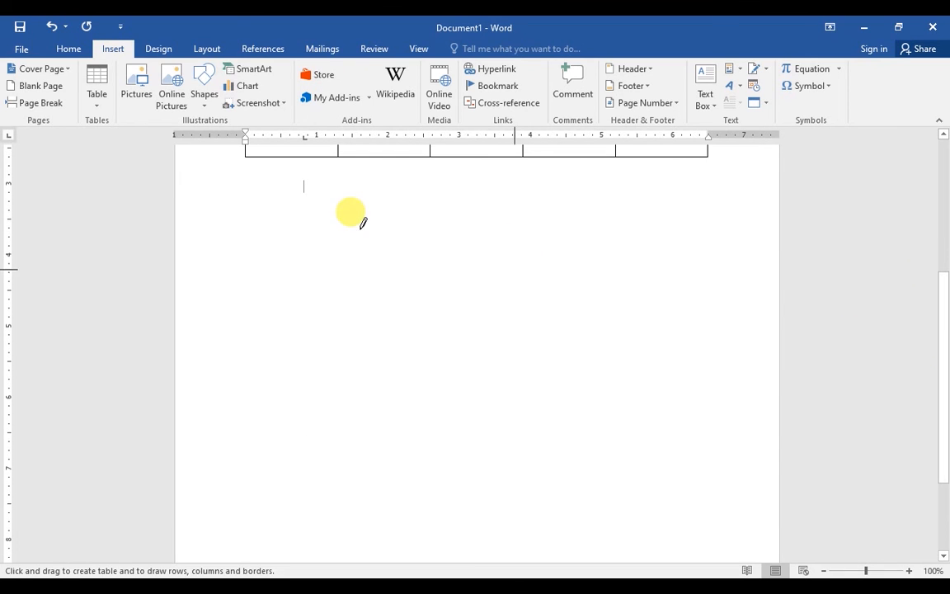
pyautogui.moveTo(321, 207)
pyautogui.mouseDown()
pyautogui.moveTo(524, 236)
pyautogui.moveTo(602, 225)
pyautogui.moveTo(683, 230)
pyautogui.mouseUp()
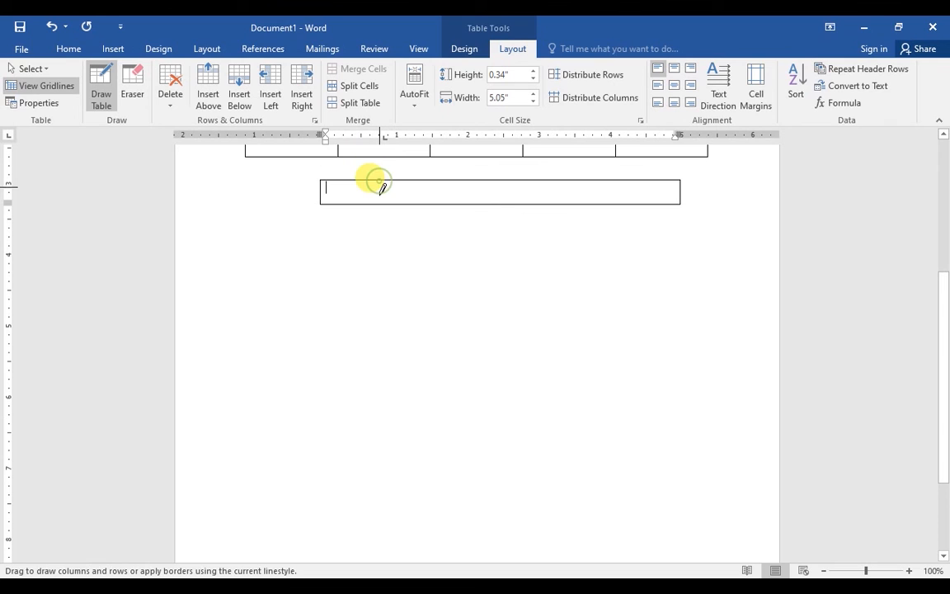
# Draw vertical and horizontal borders to divide it into 4 columns and 2 rows
pyautogui.moveTo(380, 201); pyautogui.dragTo(378, 181)
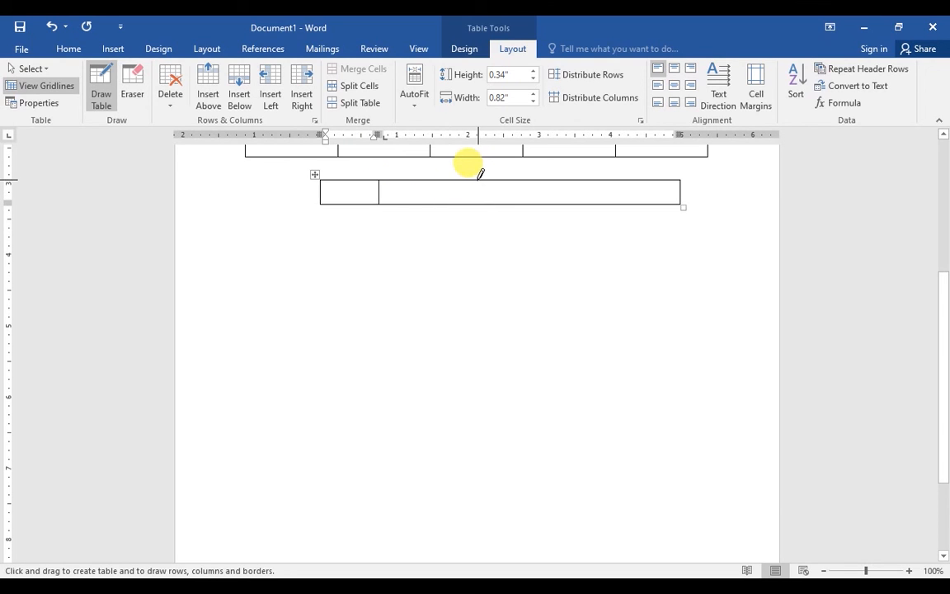
pyautogui.moveTo(475, 208); pyautogui.dragTo(477, 181)
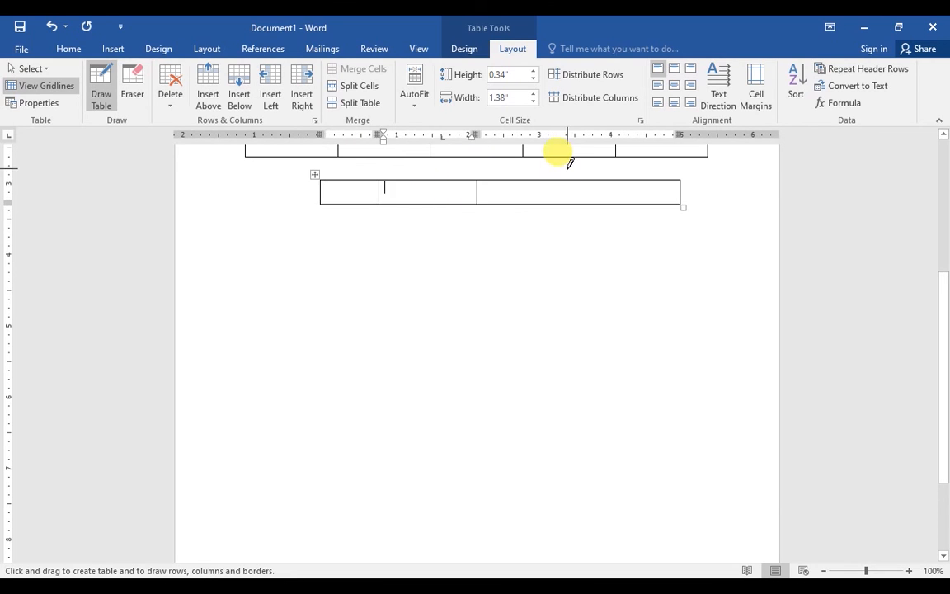
pyautogui.moveTo(570, 173)
pyautogui.mouseDown()
pyautogui.moveTo(569, 212)
pyautogui.moveTo(569, 202)
pyautogui.mouseUp()
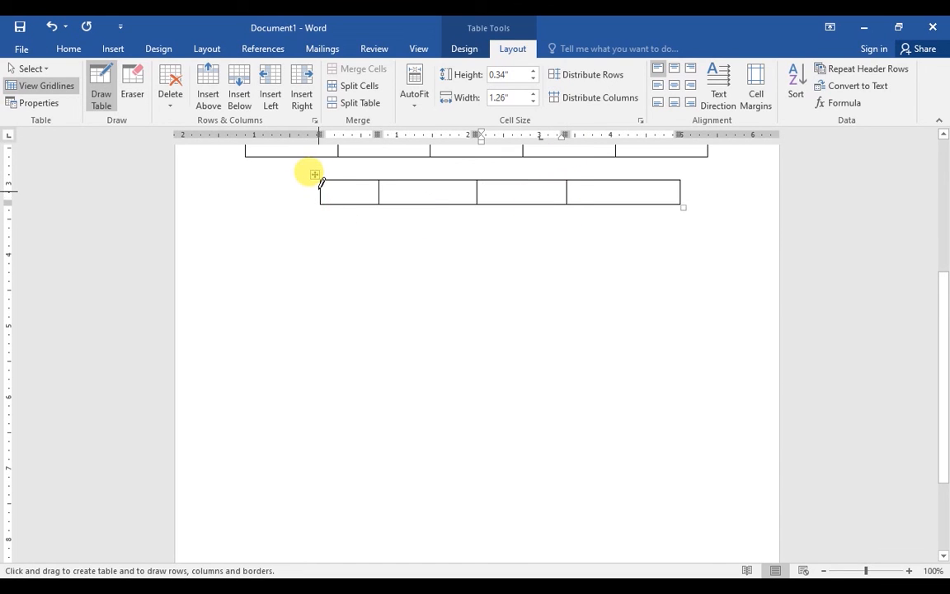
pyautogui.moveTo(323, 181); pyautogui.dragTo(625, 179)
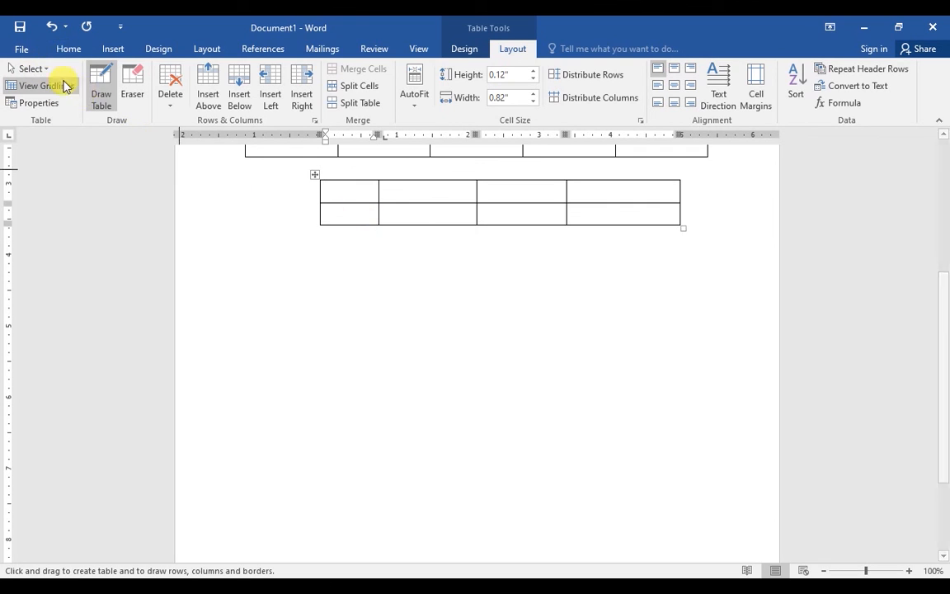
# Turn off Draw Table and insert the Calendar 1 quick table
pyautogui.click(98, 86)
pyautogui.click(69, 48)
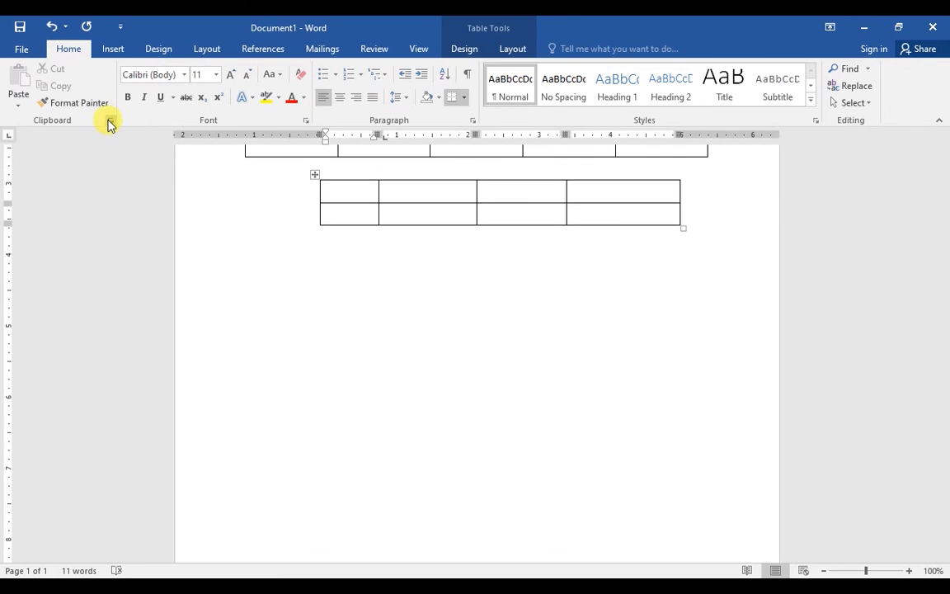
pyautogui.click(110, 47)
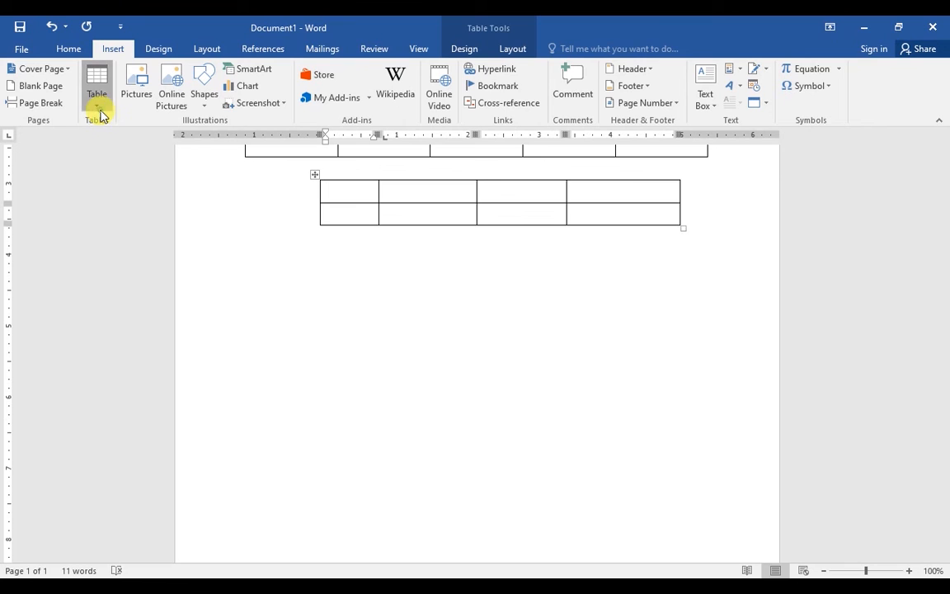
pyautogui.click(96, 98)
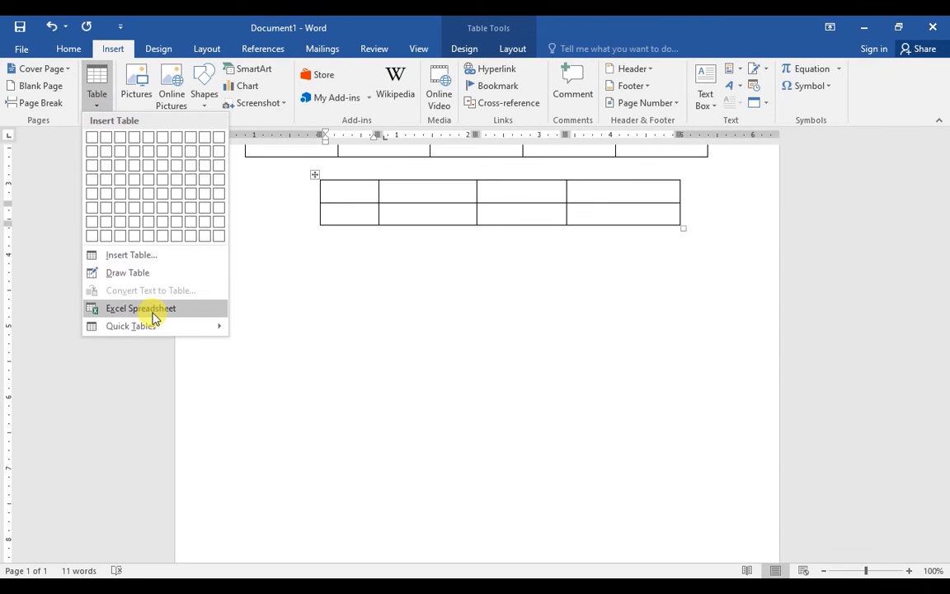
pyautogui.moveTo(211, 324)
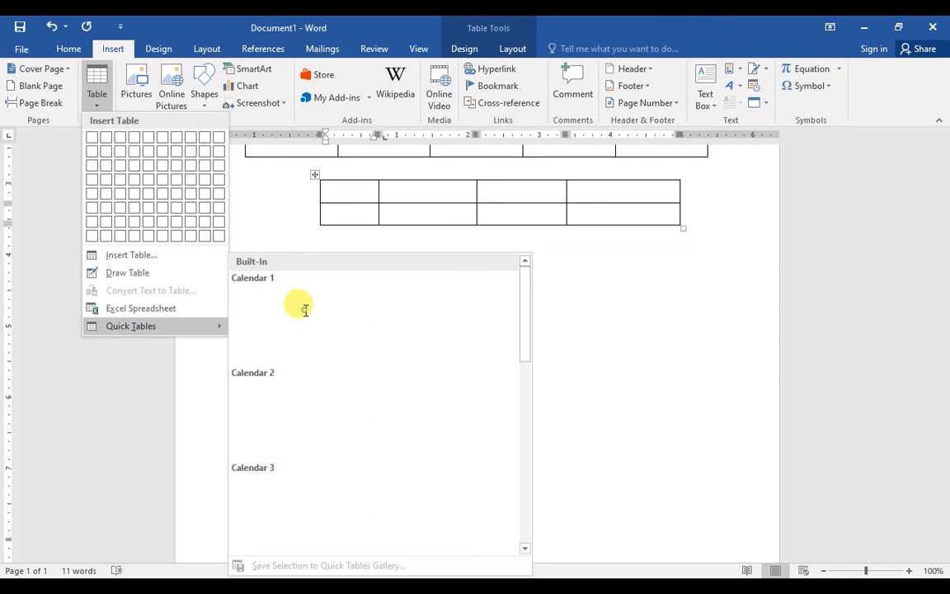
pyautogui.click(305, 309)
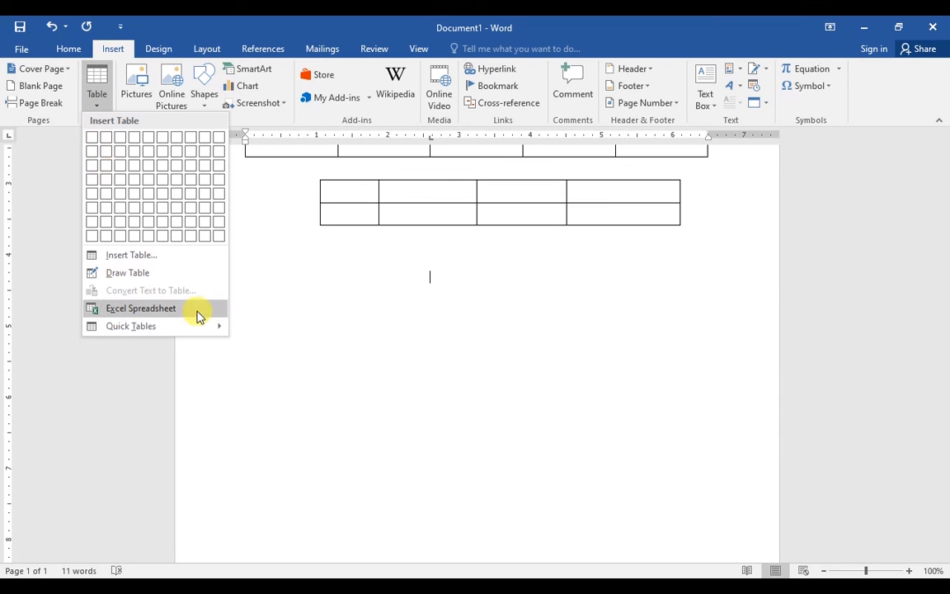
# Embed an Excel spreadsheet and enter headings Class, Roll, Name, Urdu in A1:D1
pyautogui.click(168, 308)
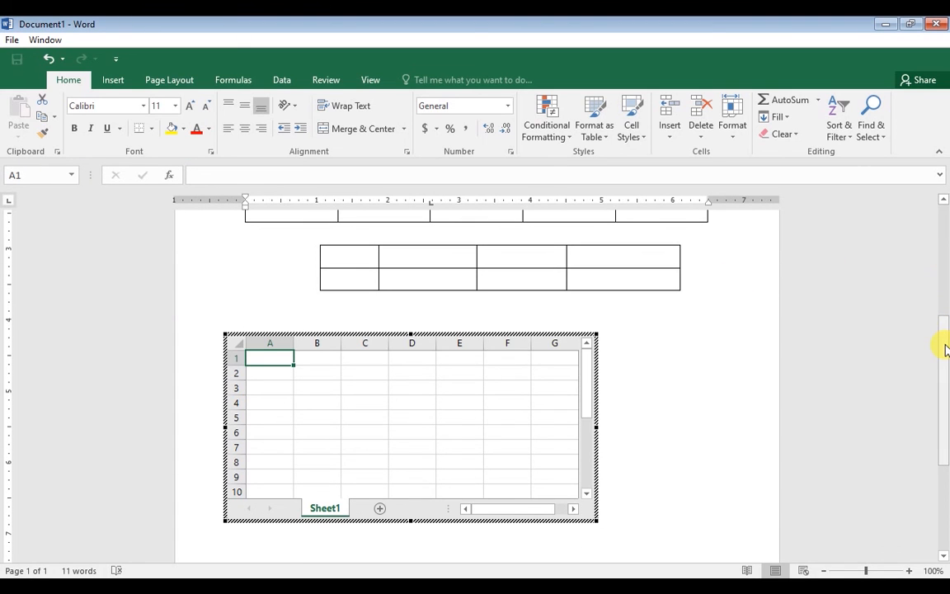
pyautogui.moveTo(945, 347)
pyautogui.mouseDown()
pyautogui.moveTo(944, 371)
pyautogui.moveTo(944, 360)
pyautogui.mouseUp()
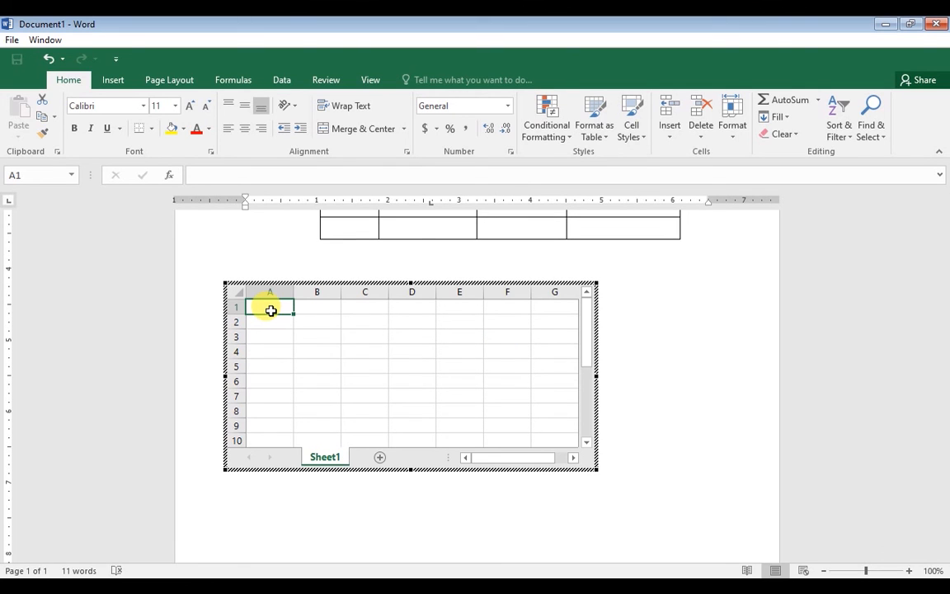
pyautogui.write('Class')
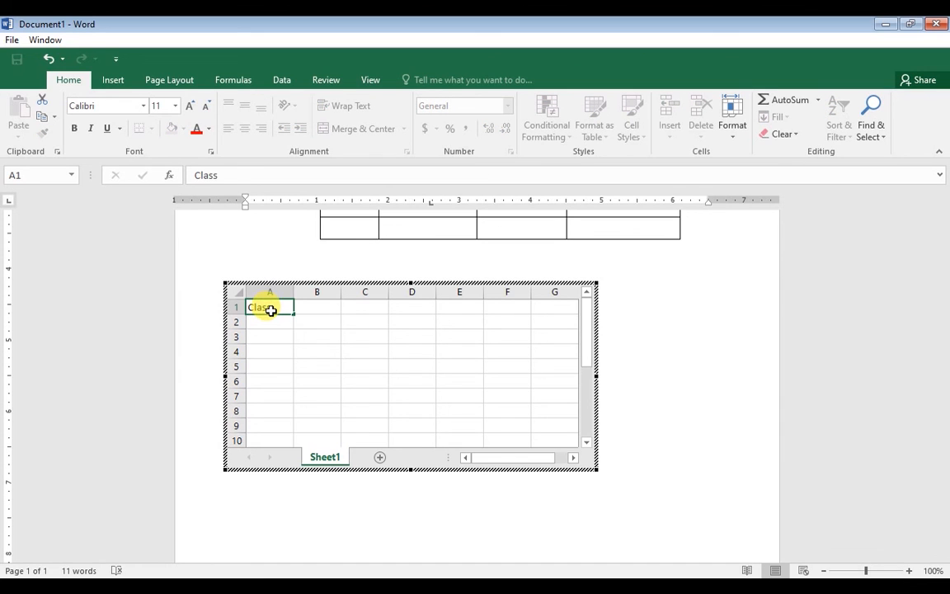
pyautogui.press('Tab')
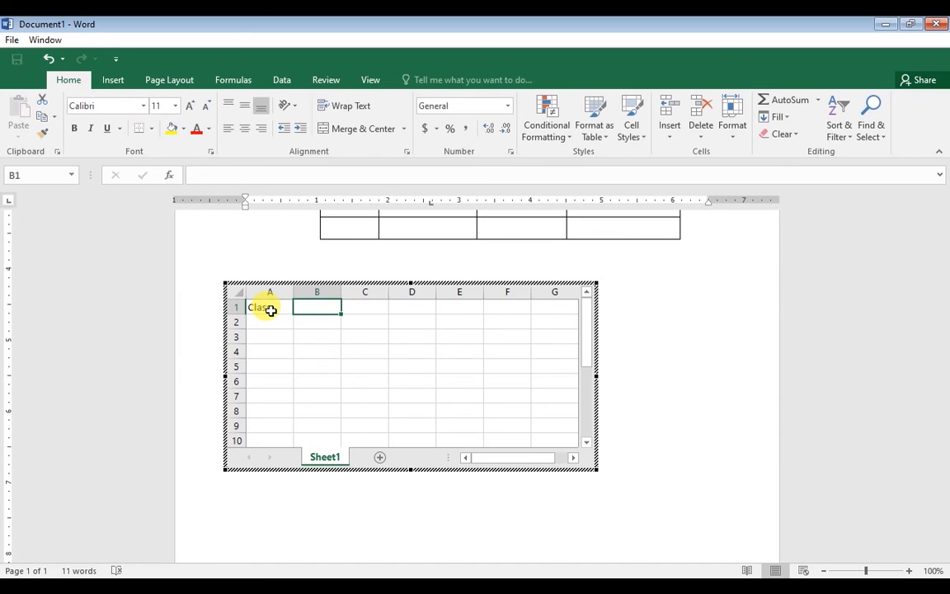
pyautogui.write('Roll')
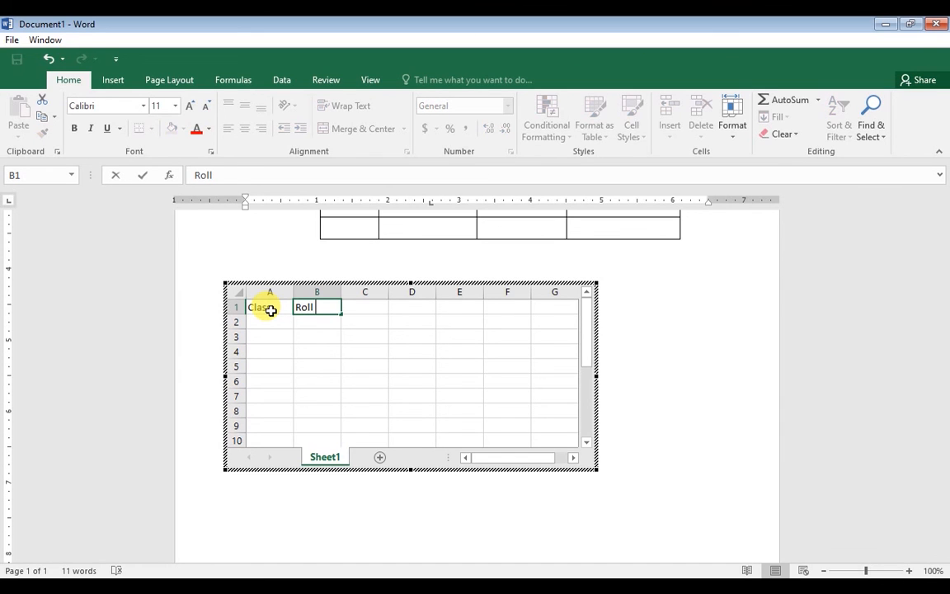
pyautogui.press('Tab')
pyautogui.write('Name')
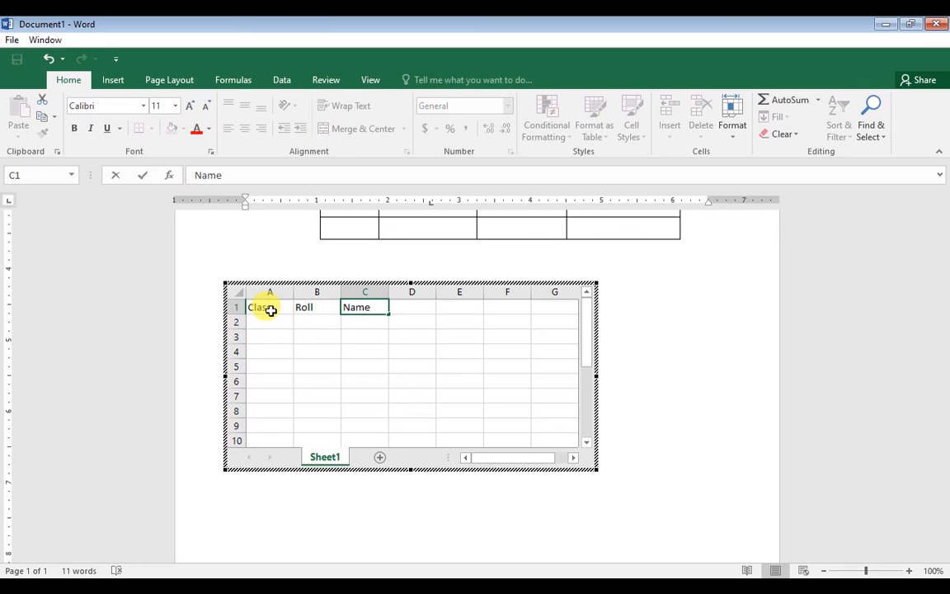
pyautogui.press('Tab')
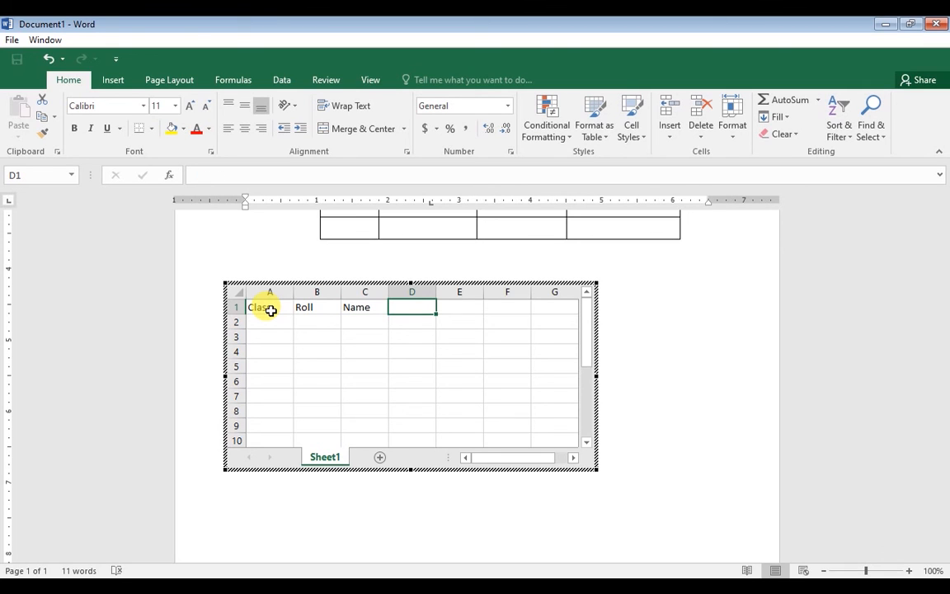
pyautogui.write('Urdu')
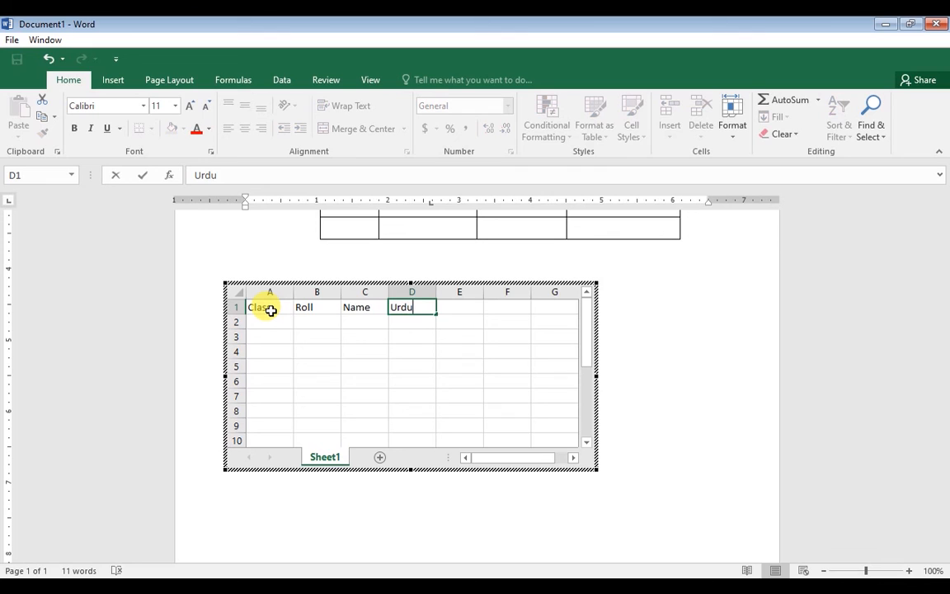
pyautogui.press('Tab')
# Enter headings Physics and Computer in E1:F1, correcting the typing mistakes
pyautogui.write('Scine')
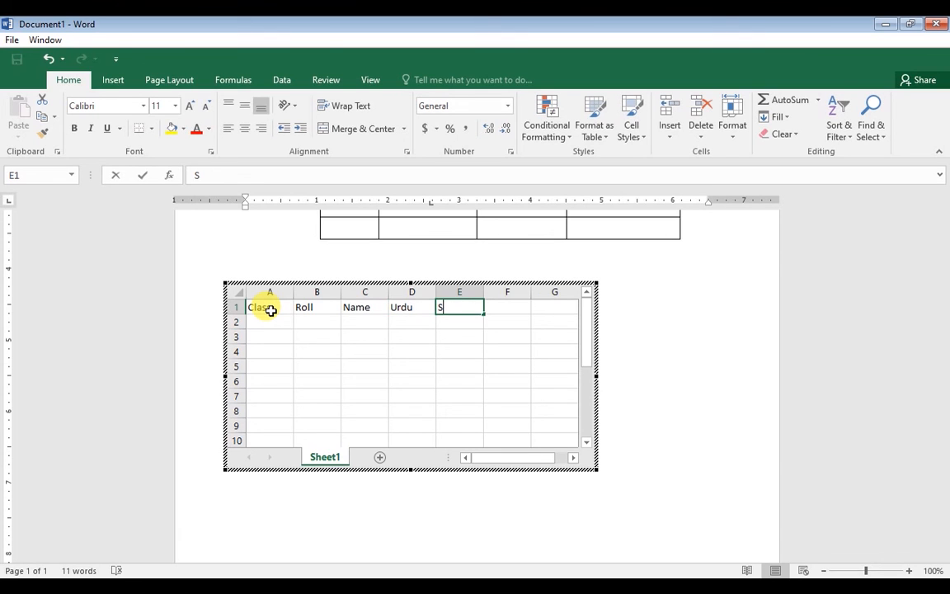
pyautogui.press('BackSpace')
pyautogui.write('ce')
pyautogui.press('BackSpace')
pyautogui.press('BackSpace')
pyautogui.press('BackSpace')
pyautogui.press('BackSpace')
pyautogui.press('BackSpace')
pyautogui.press('BackSpace')
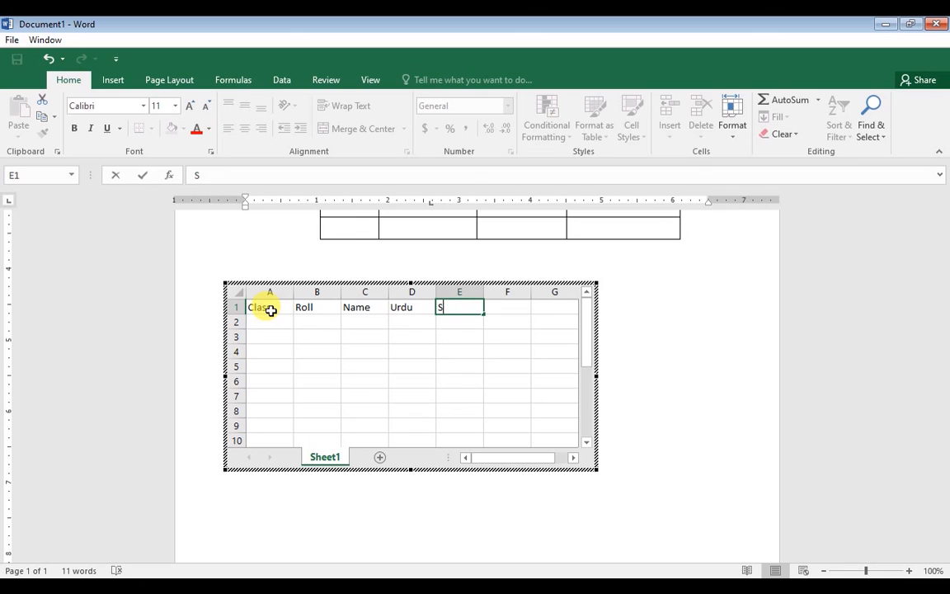
pyautogui.write('Physics')
pyautogui.press('Tab')
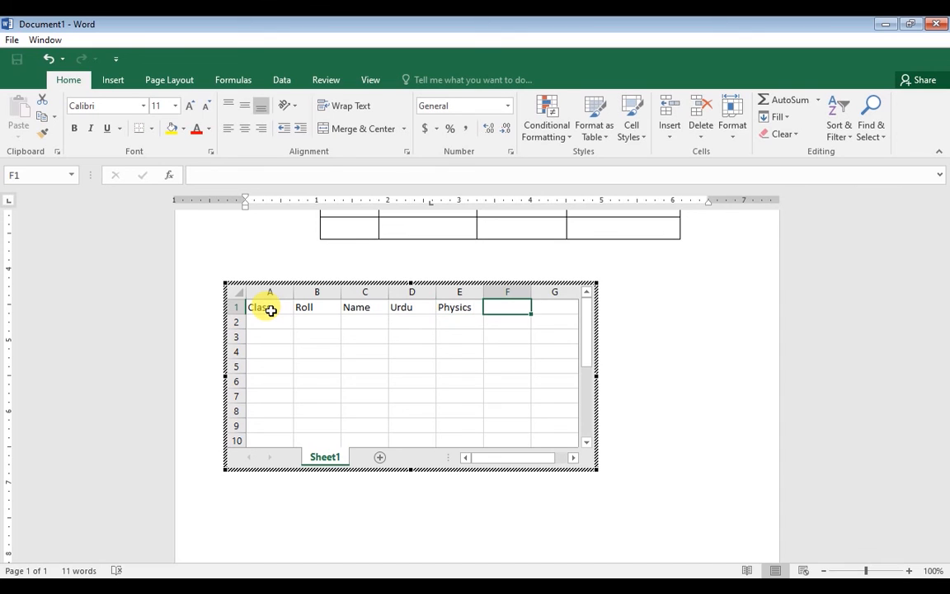
pyautogui.write('COmputer')
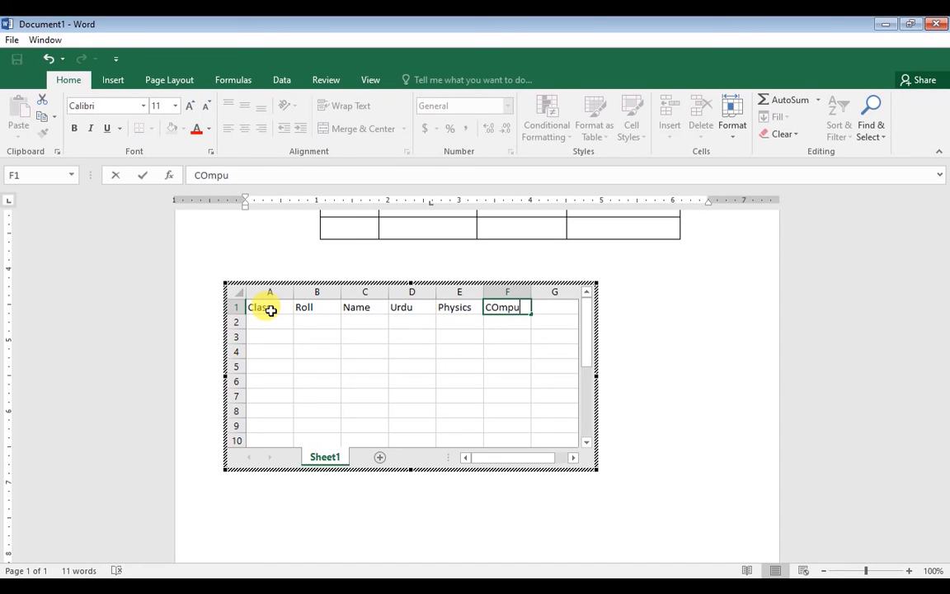
pyautogui.press('BackSpace')
pyautogui.press('BackSpace')
pyautogui.press('BackSpace')
pyautogui.press('BackSpace')
pyautogui.press('BackSpace')
pyautogui.press('BackSpace')
pyautogui.press('BackSpace')
pyautogui.write('m')
pyautogui.press('BackSpace')
pyautogui.write('omputer')
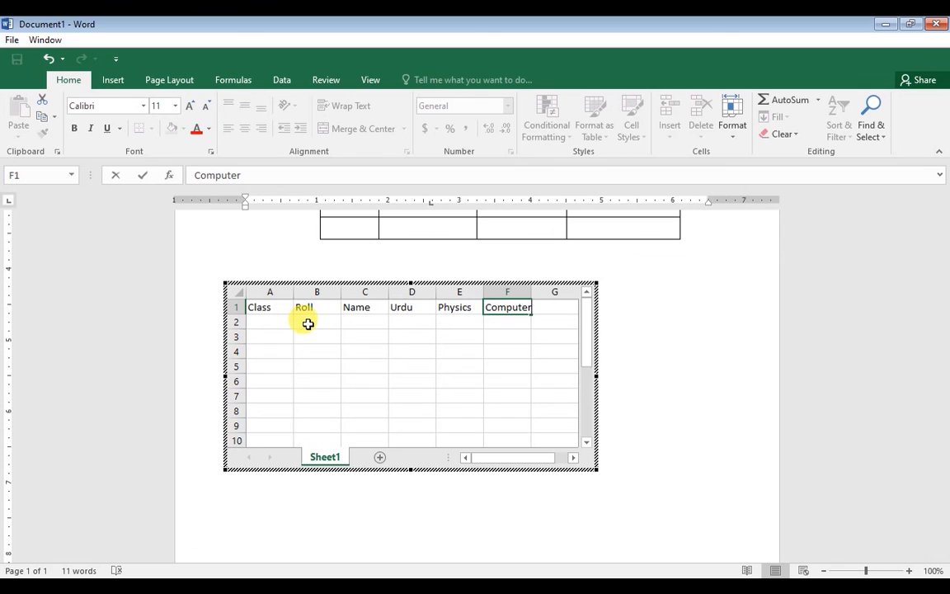
pyautogui.click(307, 321)
# Enter class 10th, roll 10 and the student's name in A2:C2
pyautogui.click(268, 321)
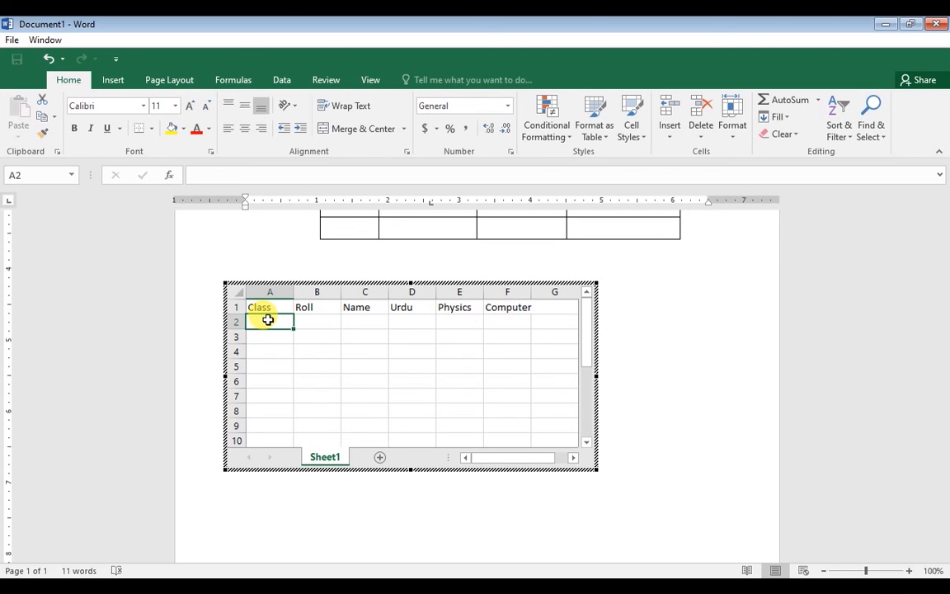
pyautogui.write('10th')
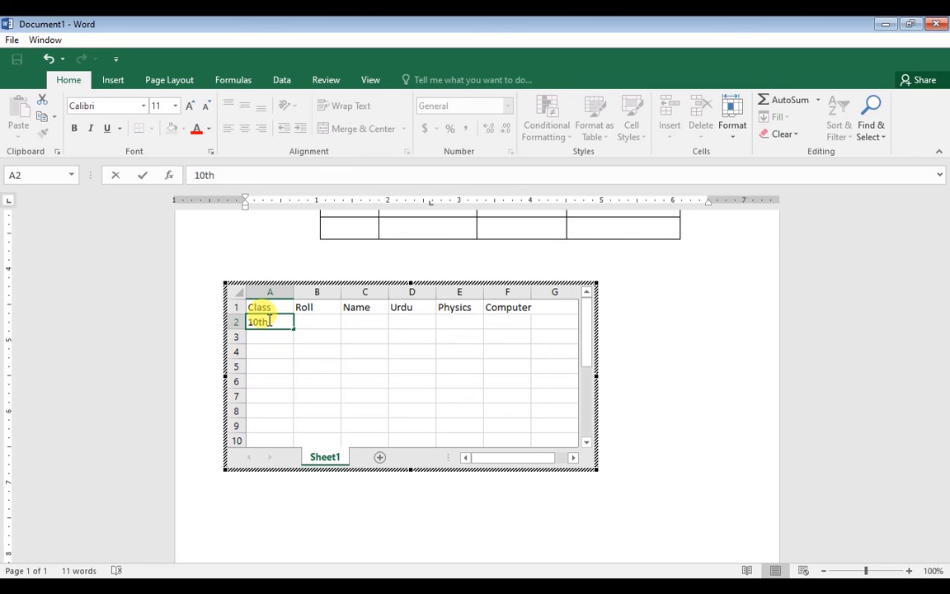
pyautogui.press('Tab')
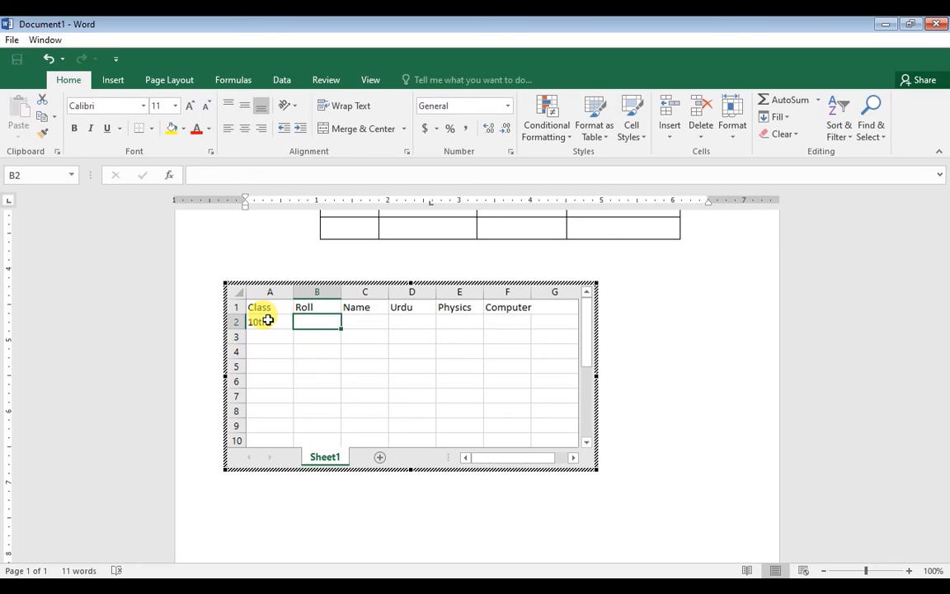
pyautogui.write('10')
pyautogui.press('Tab')
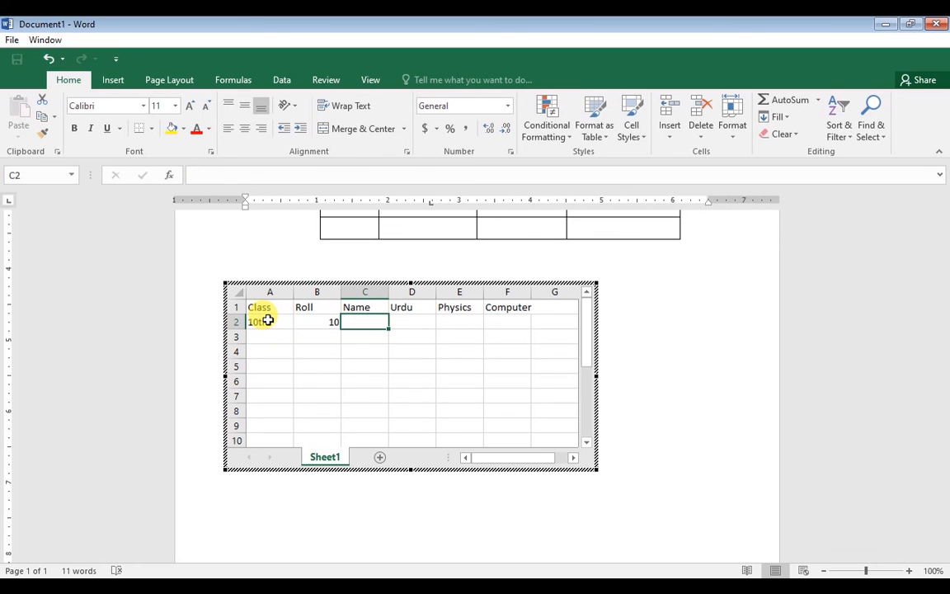
pyautogui.write('Ali')
pyautogui.press('Tab')
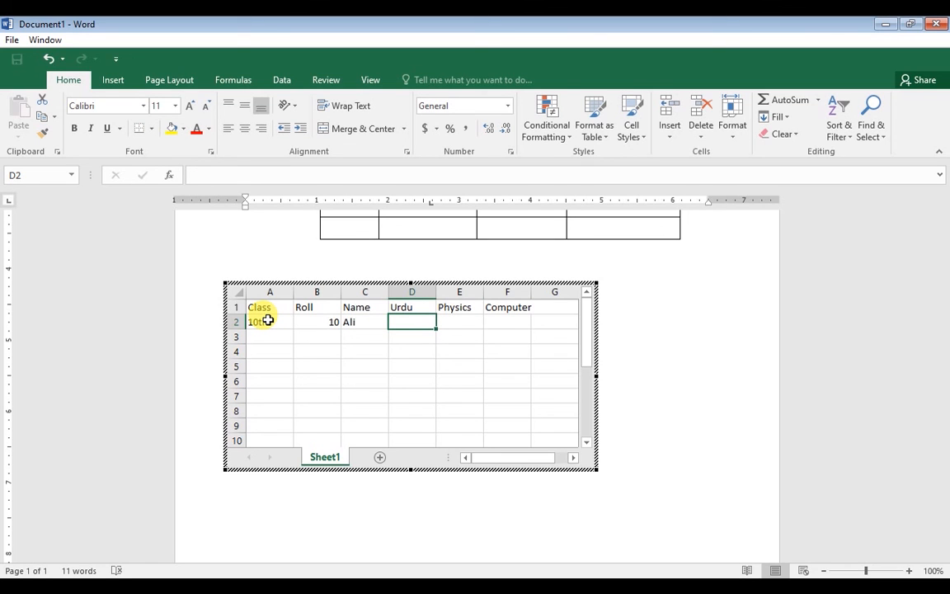
# Enter the marks 60, 40 and 47 in D2:F2
pyautogui.write('60')
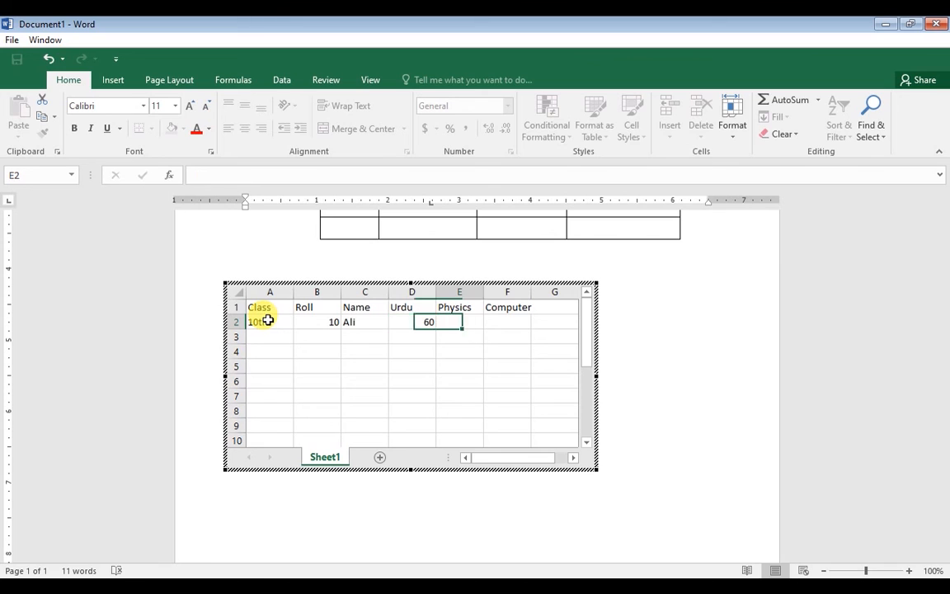
pyautogui.press('Tab')
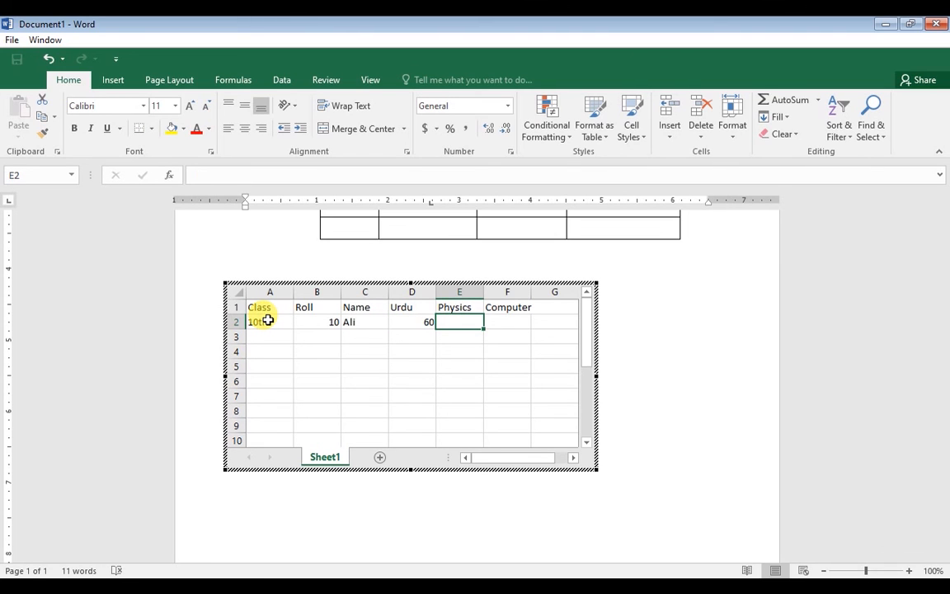
pyautogui.write('40')
pyautogui.press('Tab')
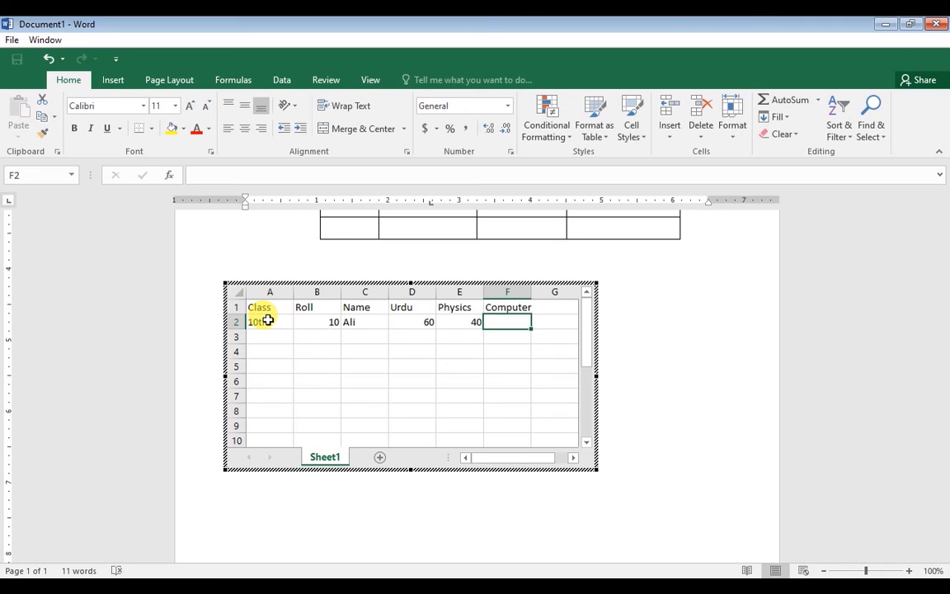
pyautogui.write('47')
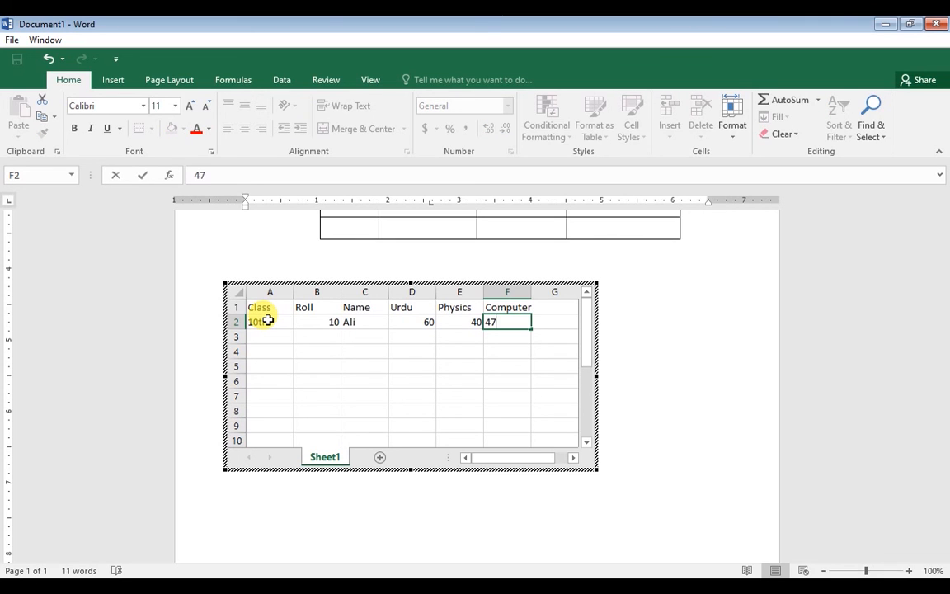
pyautogui.click(295, 340)
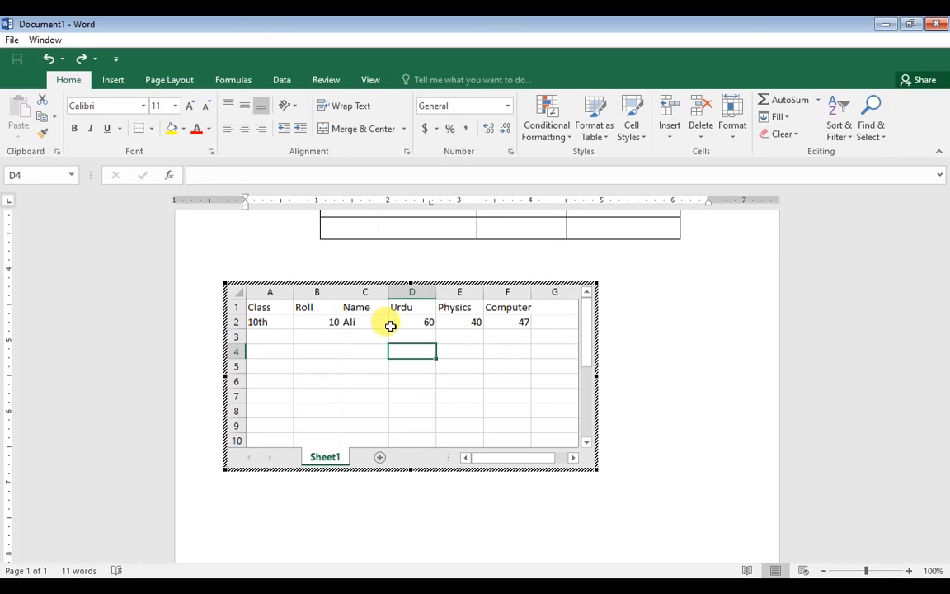
# Fill row 2 down to row 7: classes 11th–15th, rolls 11–15, marks 60, 40, 47
pyautogui.click(401, 322)
pyautogui.moveTo(434, 333); pyautogui.dragTo(531, 397)
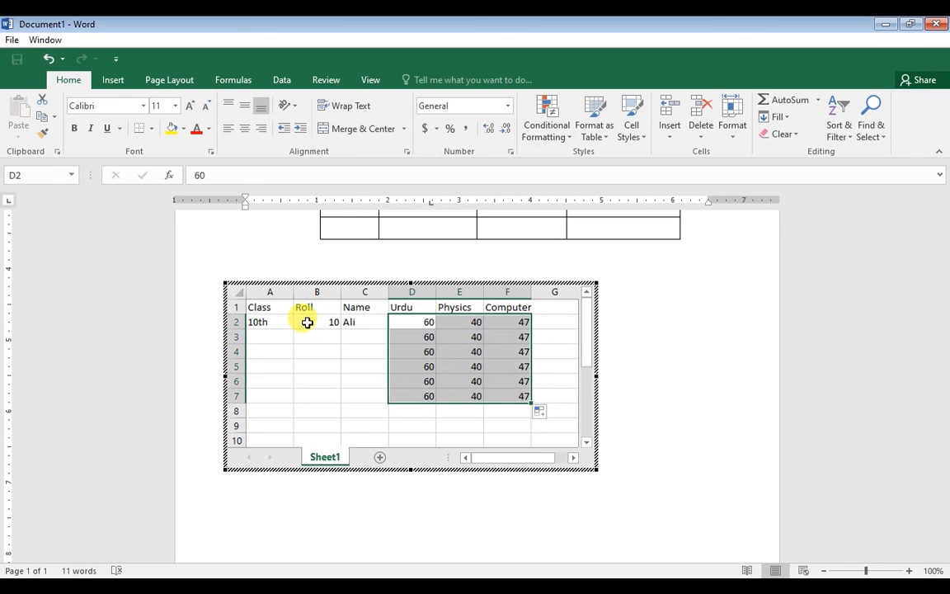
pyautogui.moveTo(259, 321); pyautogui.dragTo(383, 397)
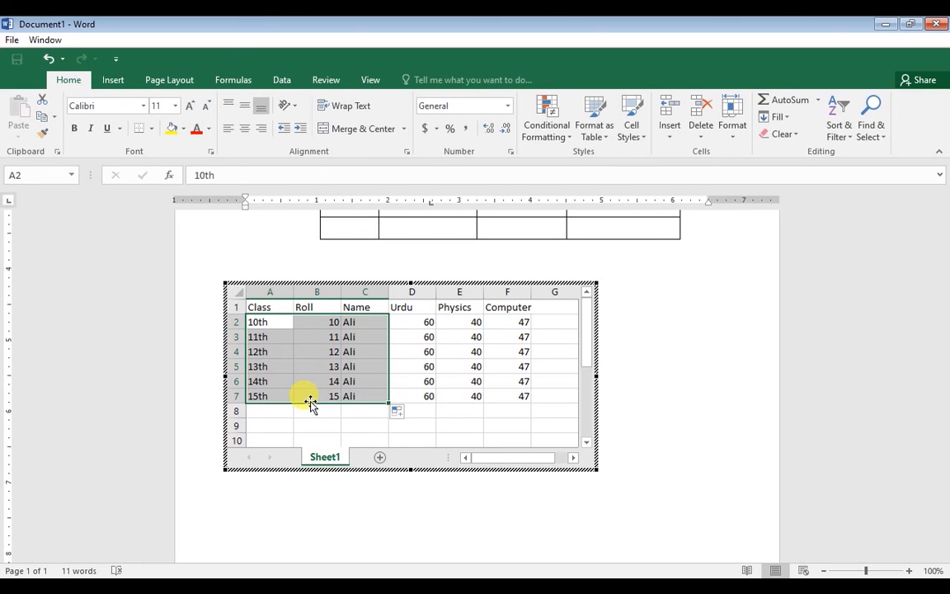
pyautogui.click(509, 414)
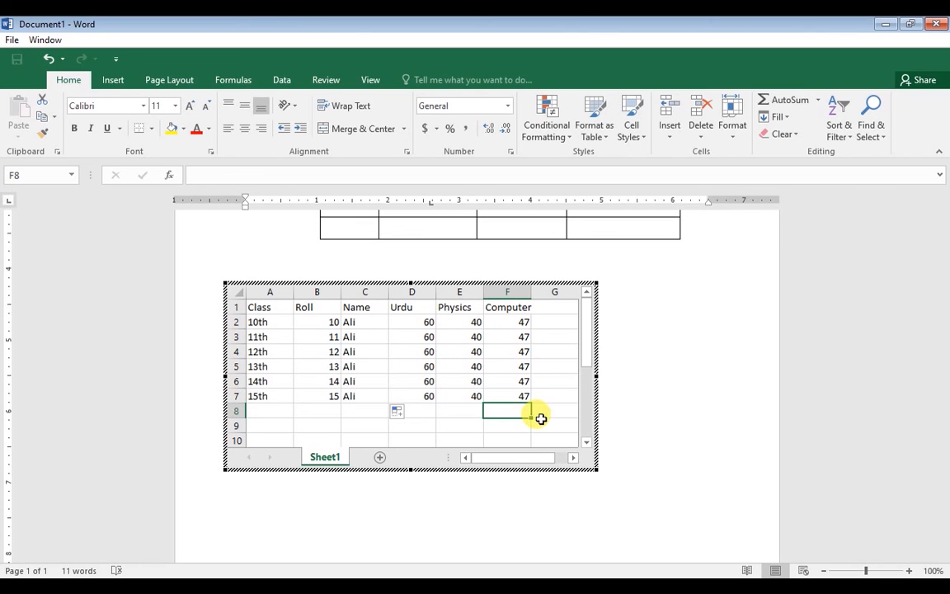
pyautogui.click(546, 424)
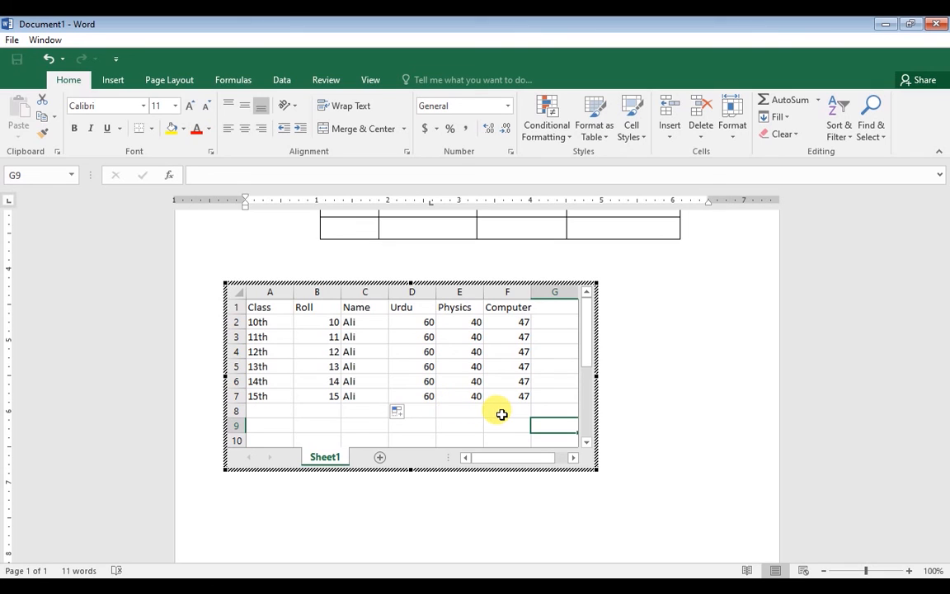
pyautogui.click(510, 414)
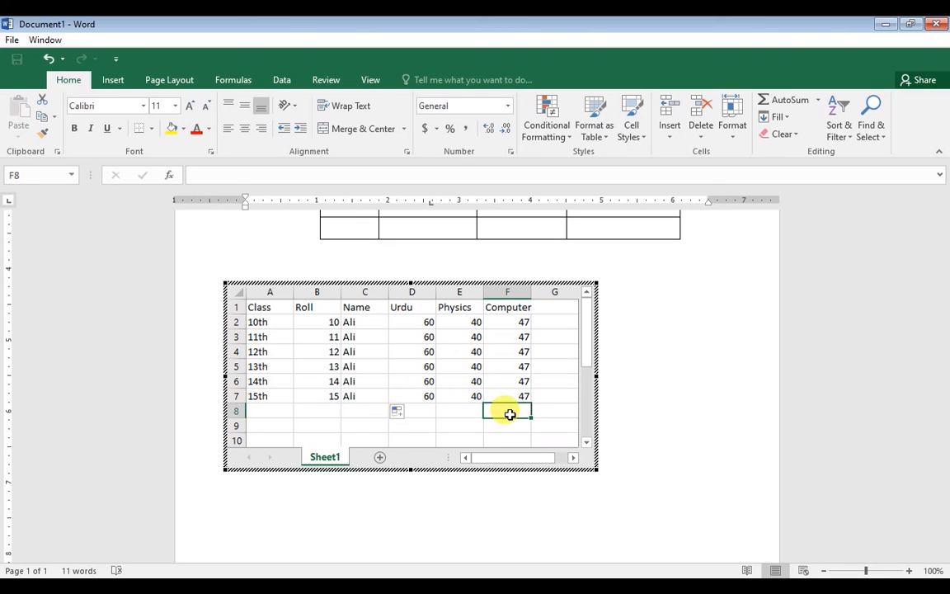
pyautogui.write('=')
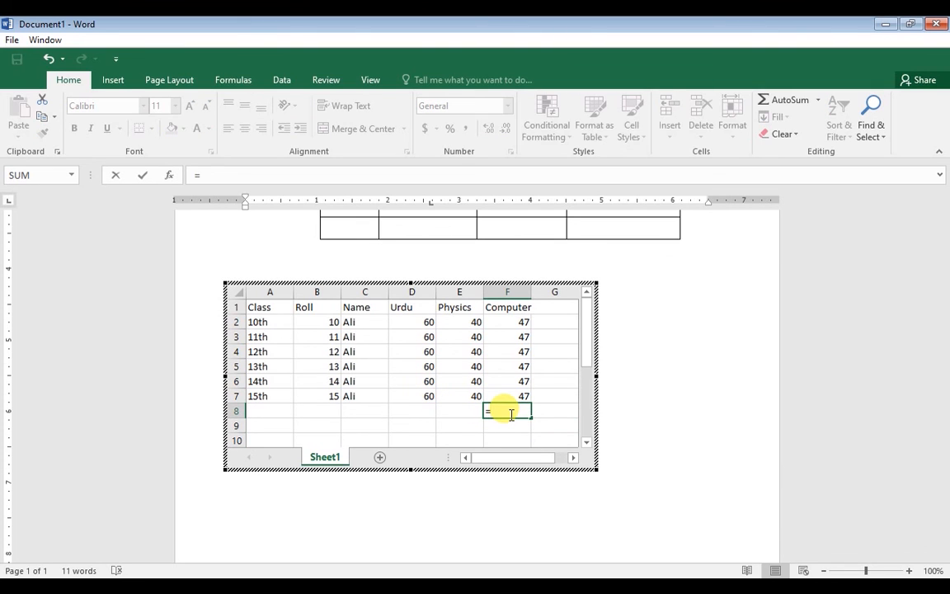
pyautogui.write('sum')
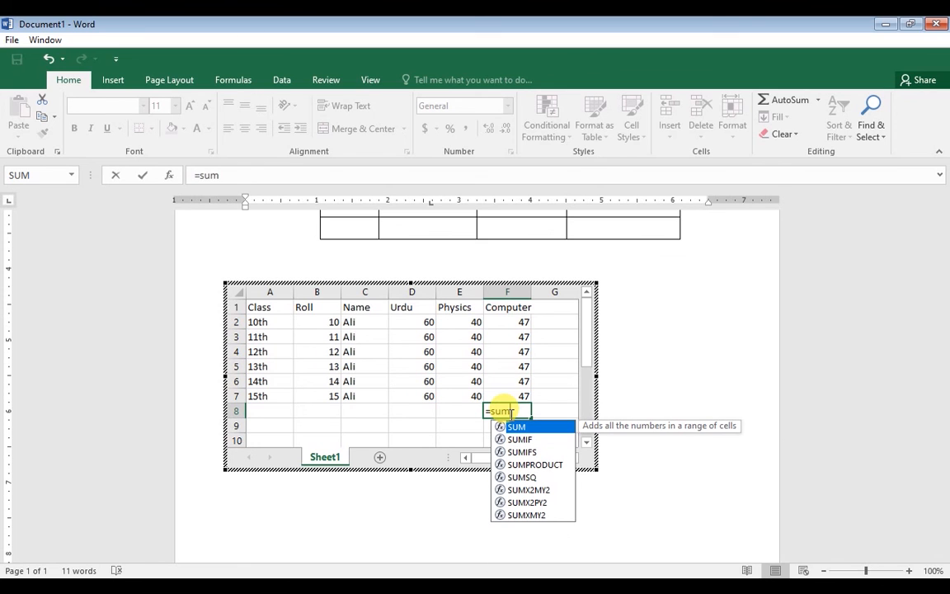
pyautogui.press('Tab')
pyautogui.moveTo(510, 321); pyautogui.dragTo(519, 398)
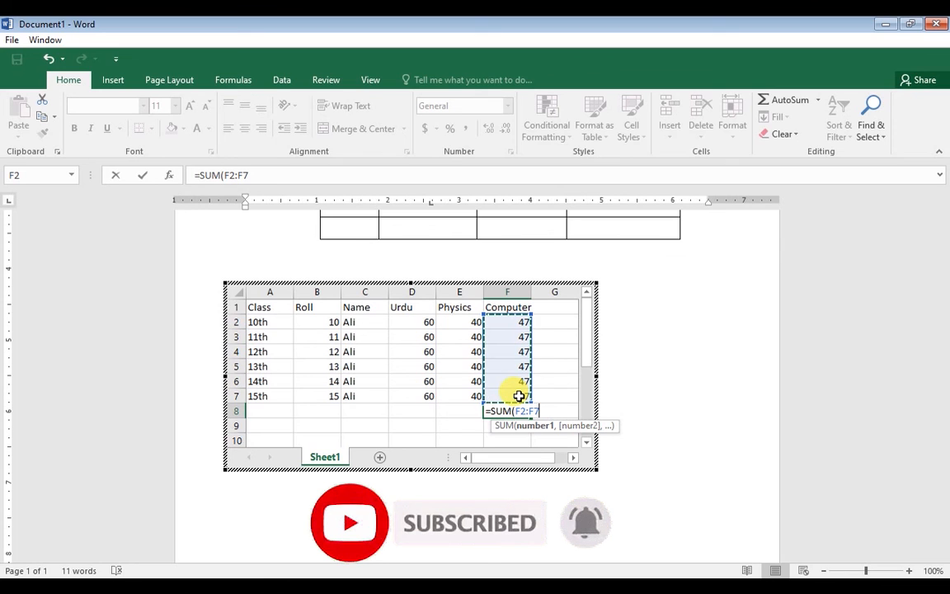
pyautogui.press('BackSpace')
pyautogui.press('BackSpace')
pyautogui.press('BackSpace')
pyautogui.press('BackSpace')
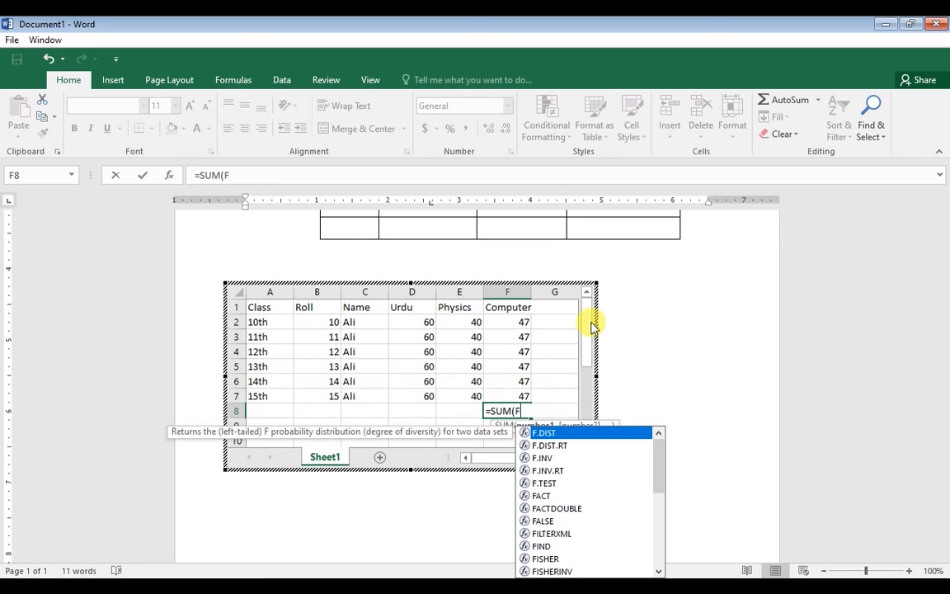
pyautogui.press('BackSpace')
pyautogui.press('BackSpace')
pyautogui.press('BackSpace')
pyautogui.press('BackSpace')
pyautogui.press('BackSpace')
pyautogui.press('BackSpace')
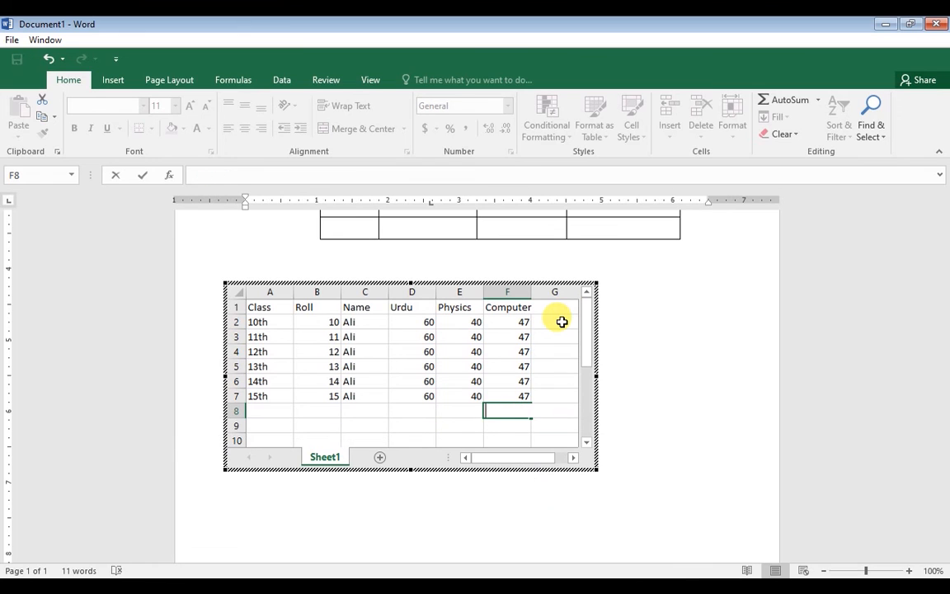
# Enter =SUM(D2:F2) in G2 to total row 2's marks as 147
pyautogui.click(562, 321)
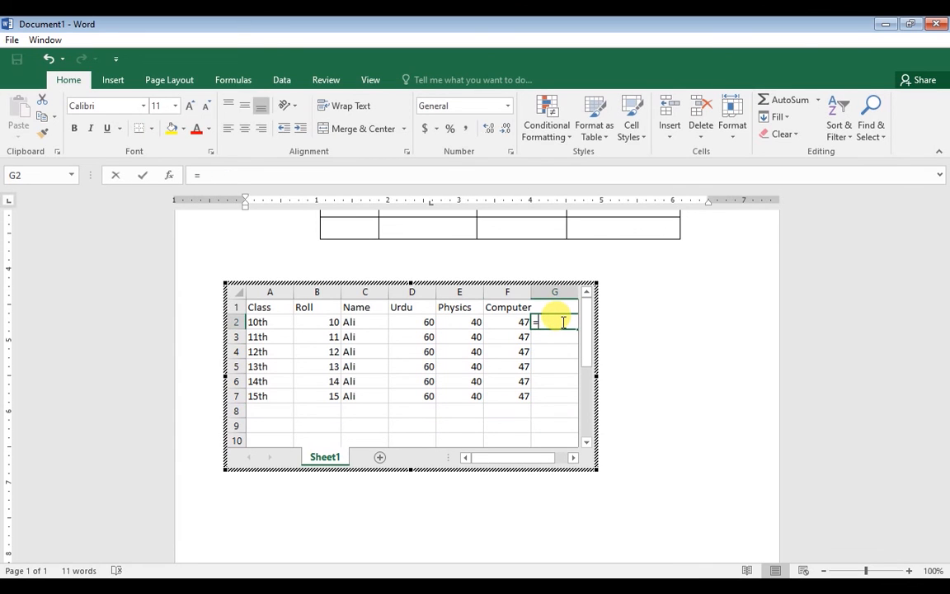
pyautogui.write('=sum')
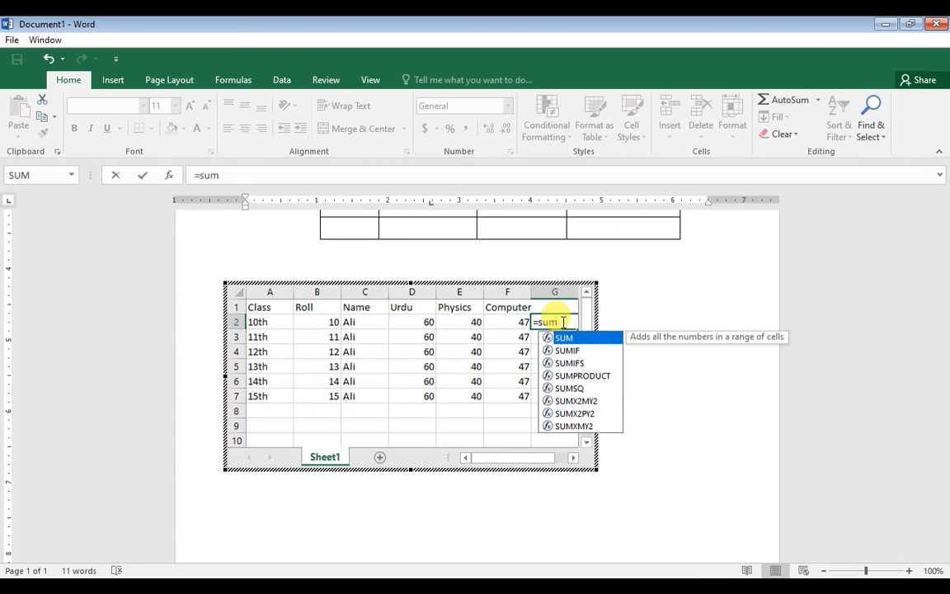
pyautogui.press('Tab')
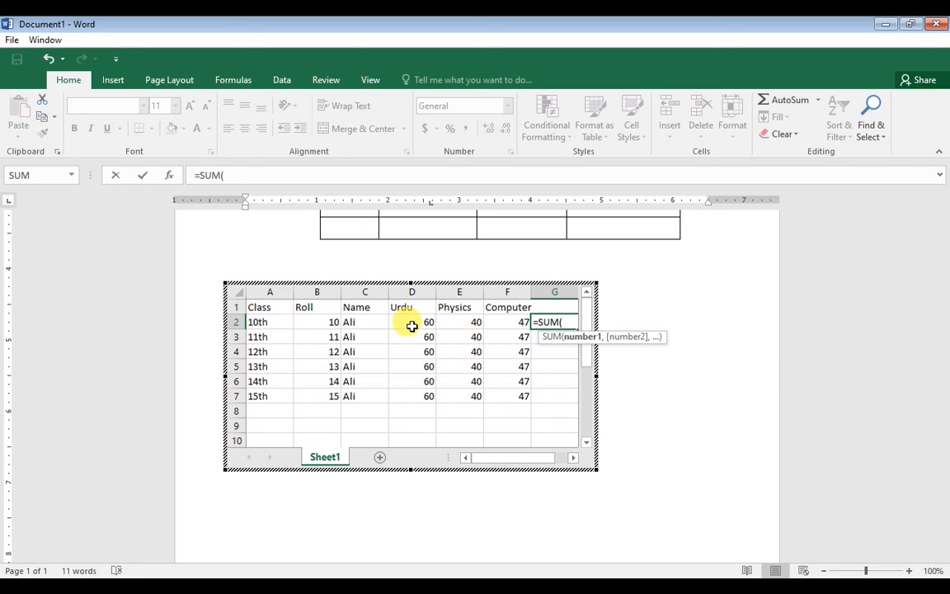
pyautogui.moveTo(412, 325); pyautogui.dragTo(507, 320)
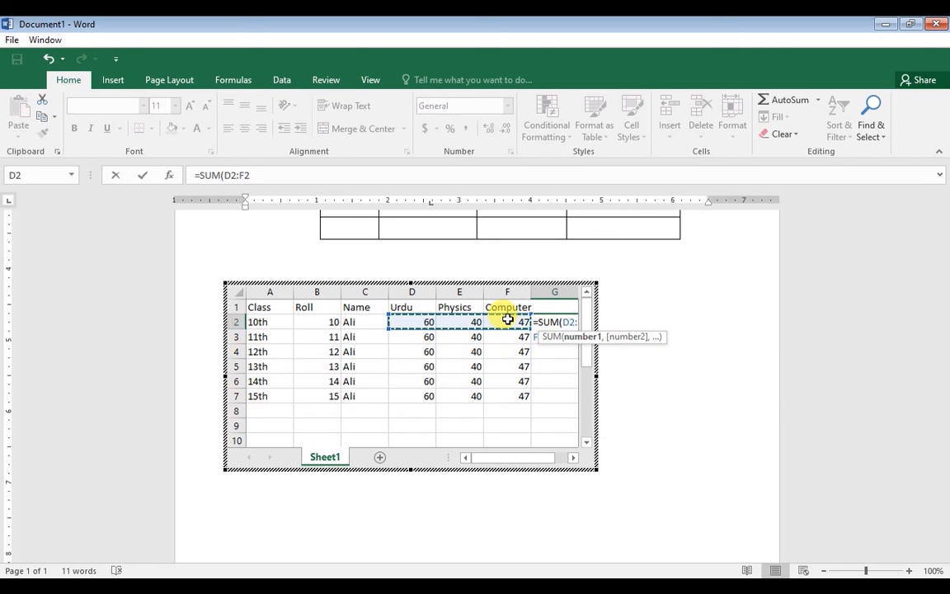
pyautogui.press('Return')
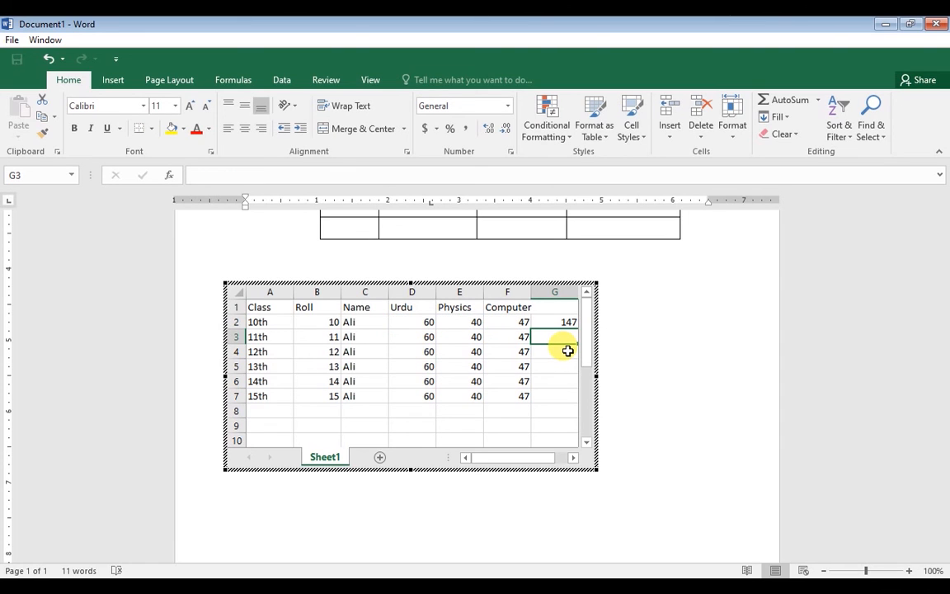
# Copy the total formula down to G7 and return to the Word document
pyautogui.click(563, 322)
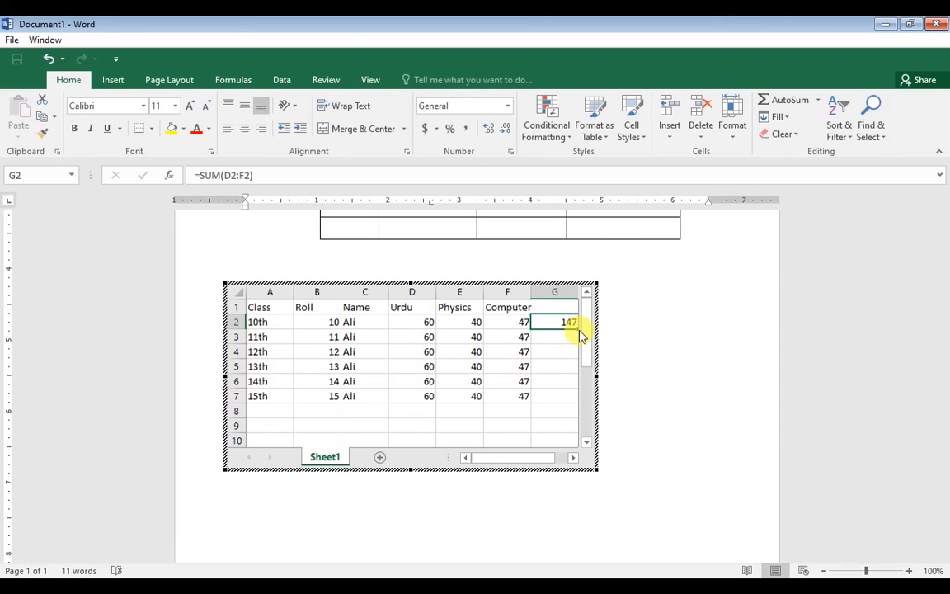
pyautogui.moveTo(577, 329); pyautogui.dragTo(569, 387)
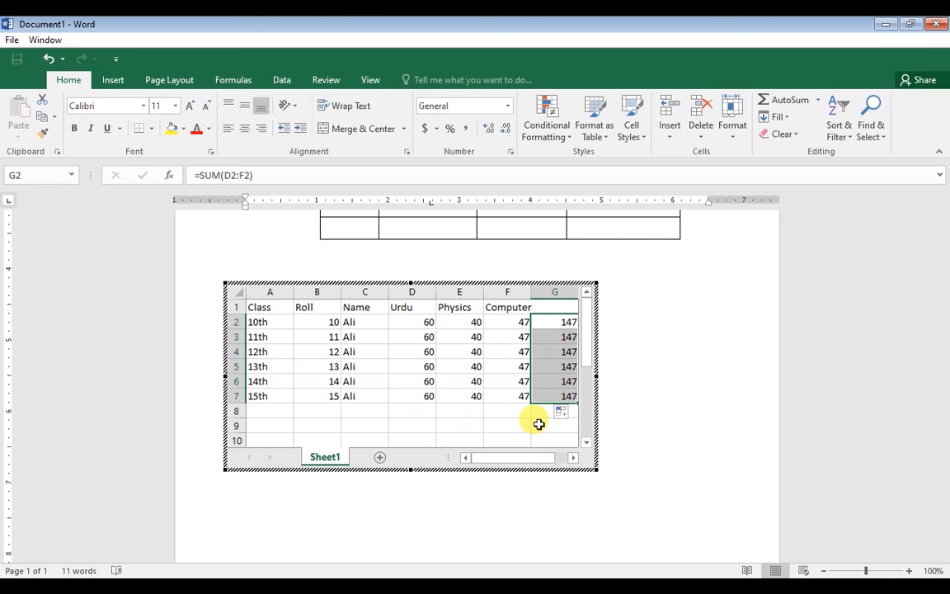
pyautogui.click(670, 321)
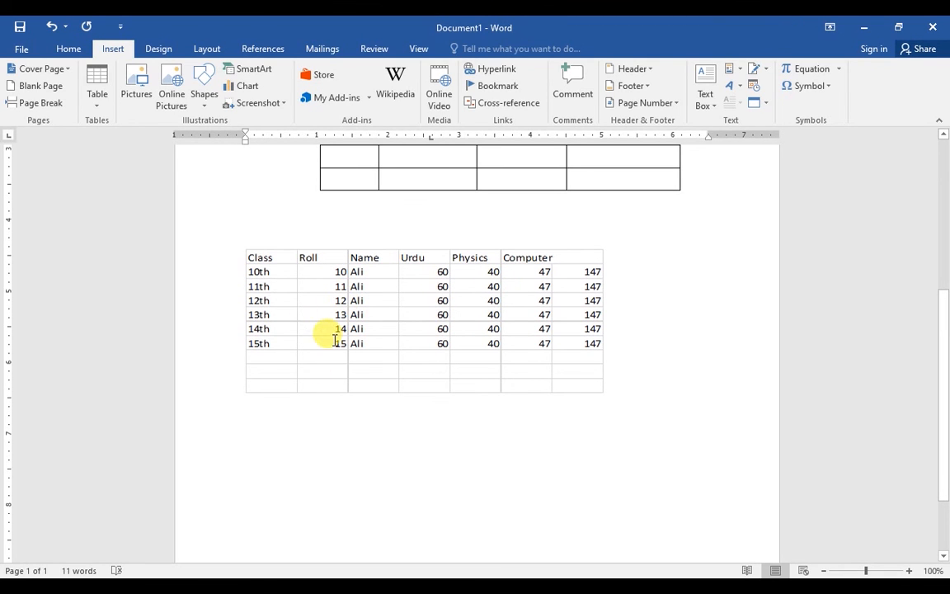
pyautogui.doubleClick(393, 284)
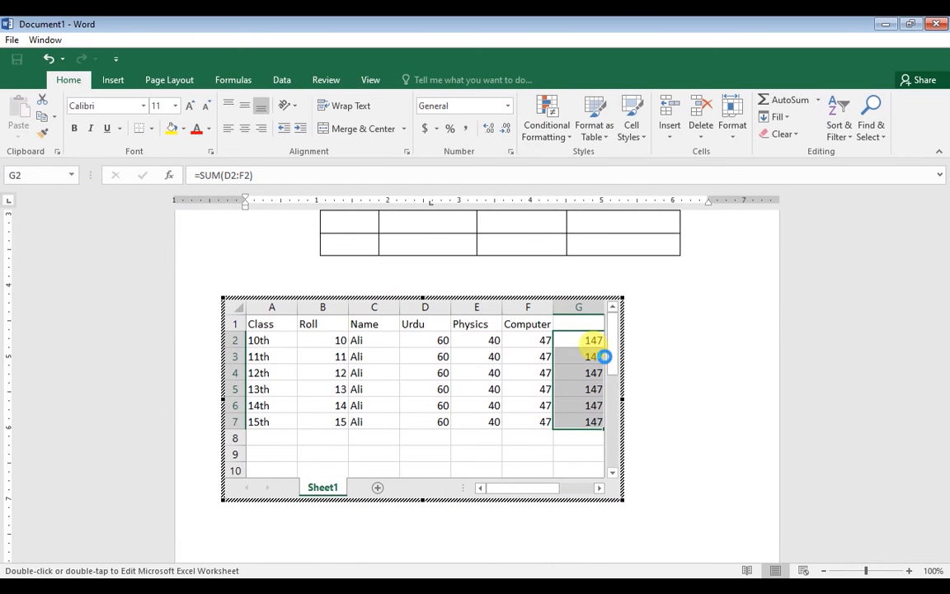
pyautogui.click(665, 337)
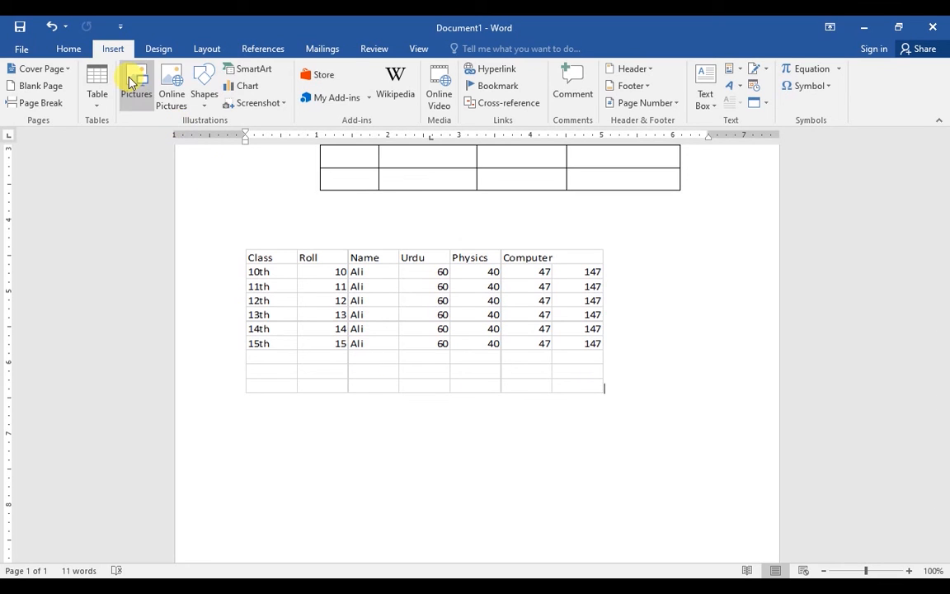
# Insert the With Subheads 2 quick table, "Enrollment in local colleges, 2005", from Quick Tables
pyautogui.click(98, 110)
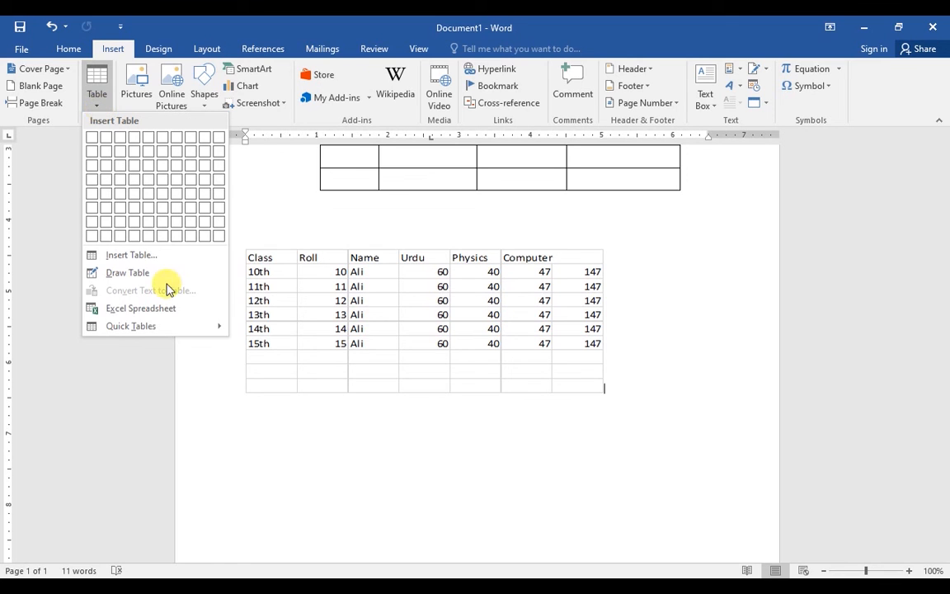
pyautogui.moveTo(182, 328)
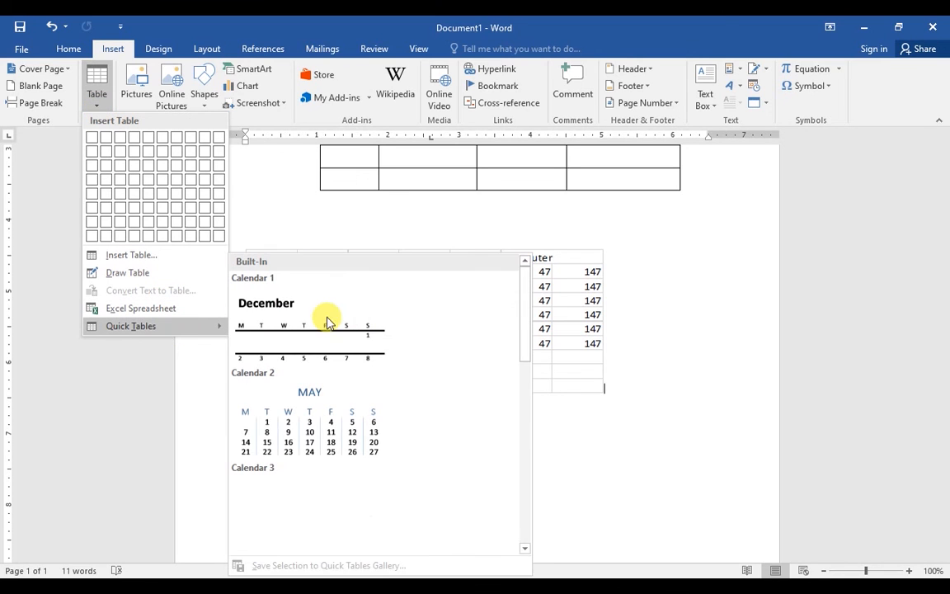
pyautogui.moveTo(531, 312); pyautogui.dragTo(522, 498)
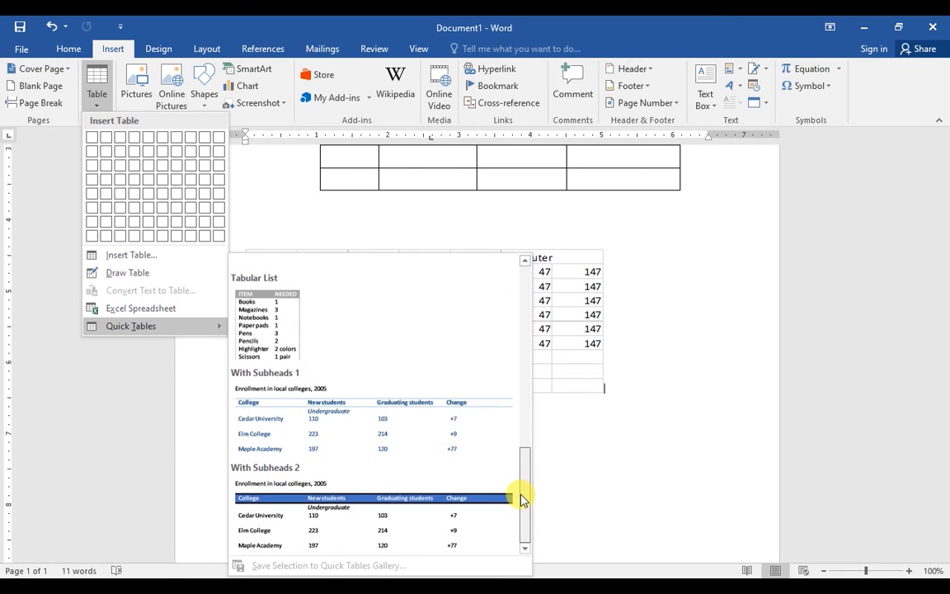
pyautogui.click(335, 484)
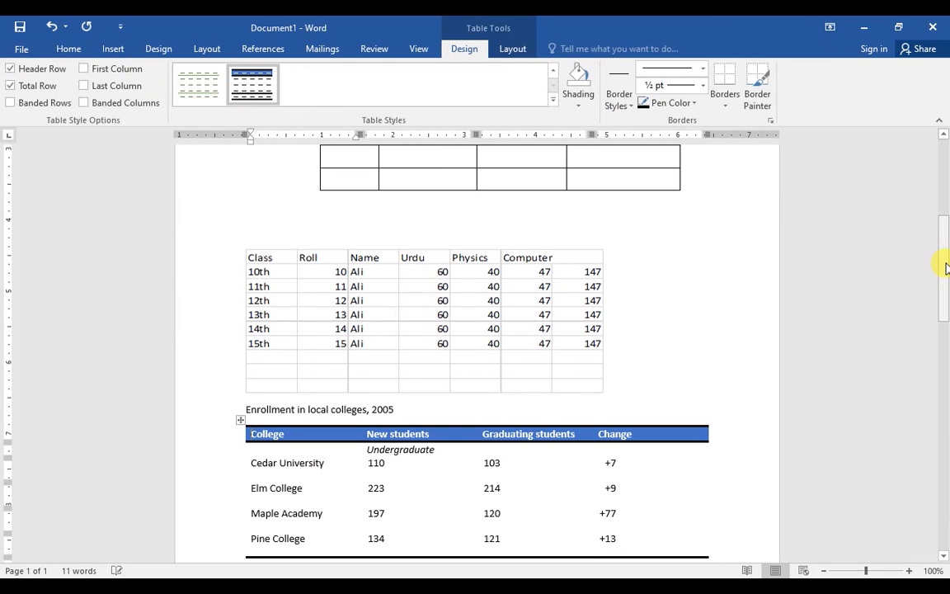
pyautogui.moveTo(946, 269); pyautogui.dragTo(937, 169)
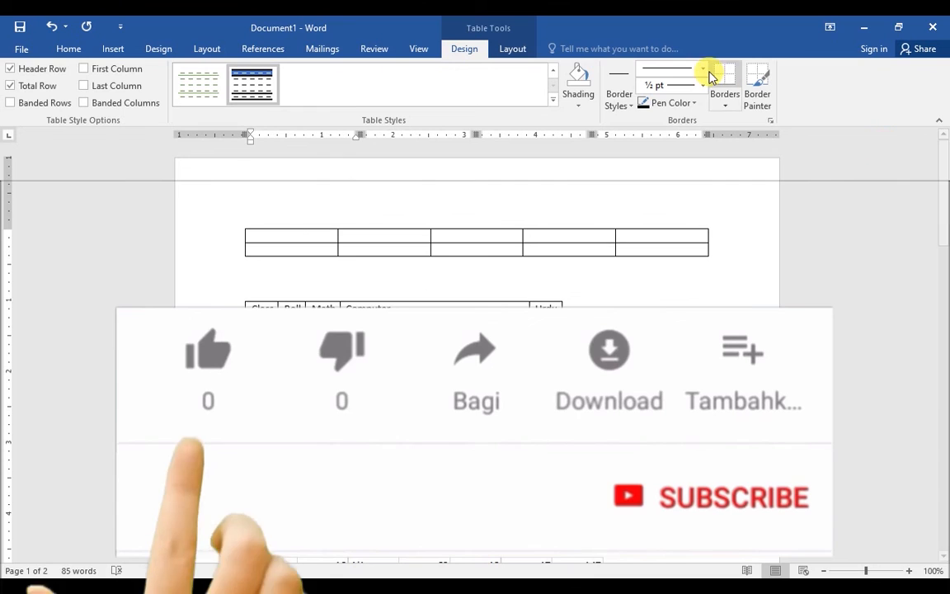